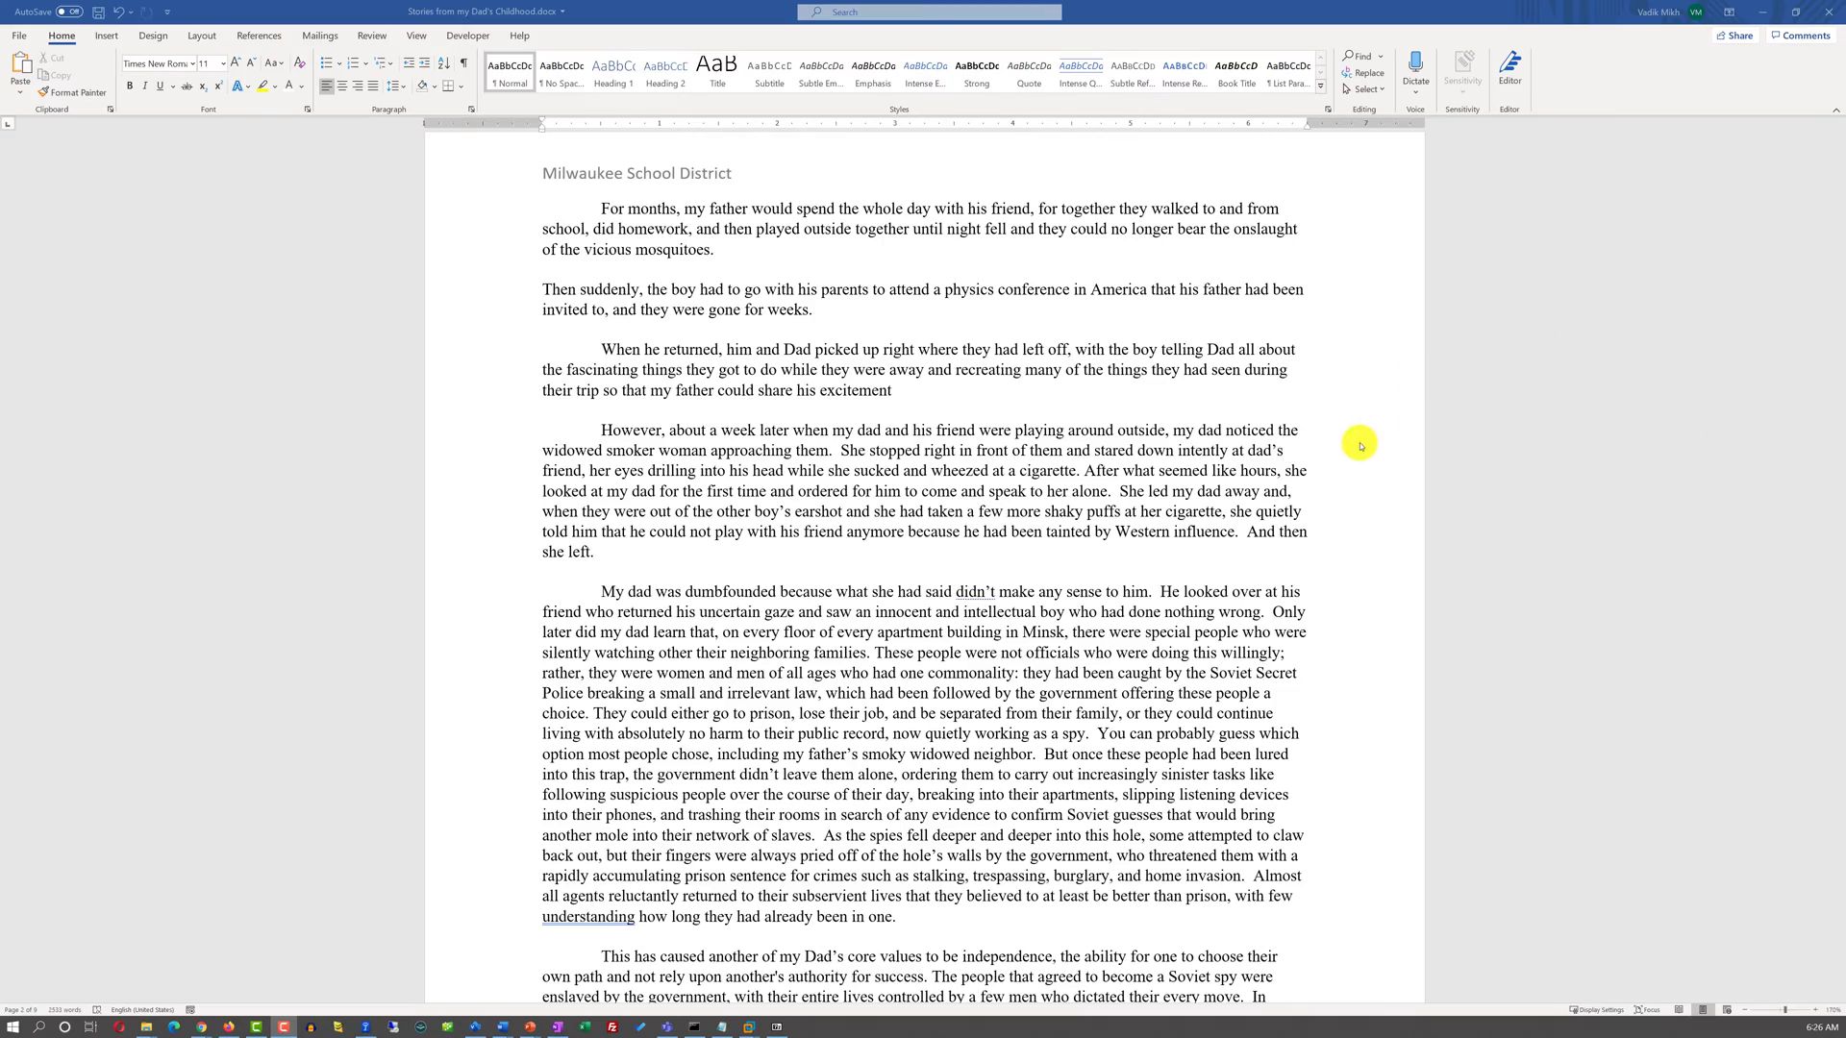
scroll(1314, 466, down, 4)
scroll(1302, 495, down, 5)
scroll(1302, 494, down, 3)
scroll(1311, 536, down, 2)
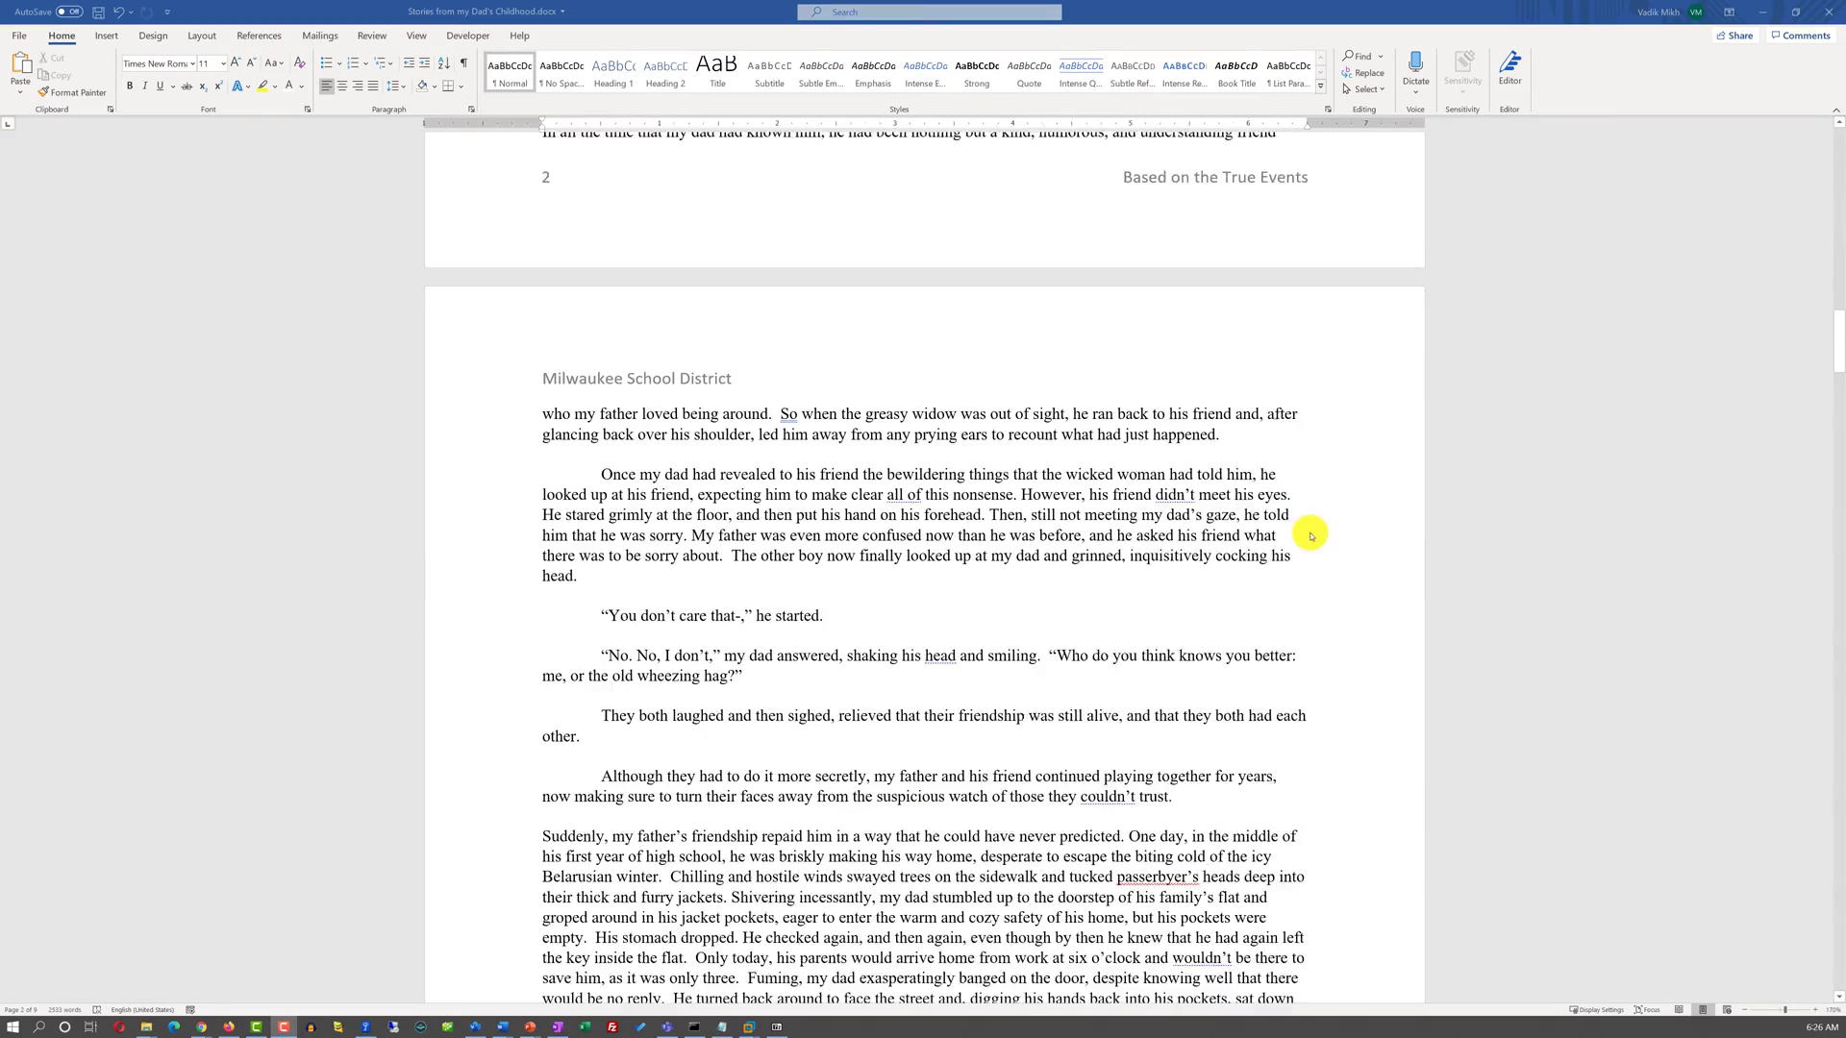
scroll(1311, 535, down, 1)
scroll(1322, 561, down, 4)
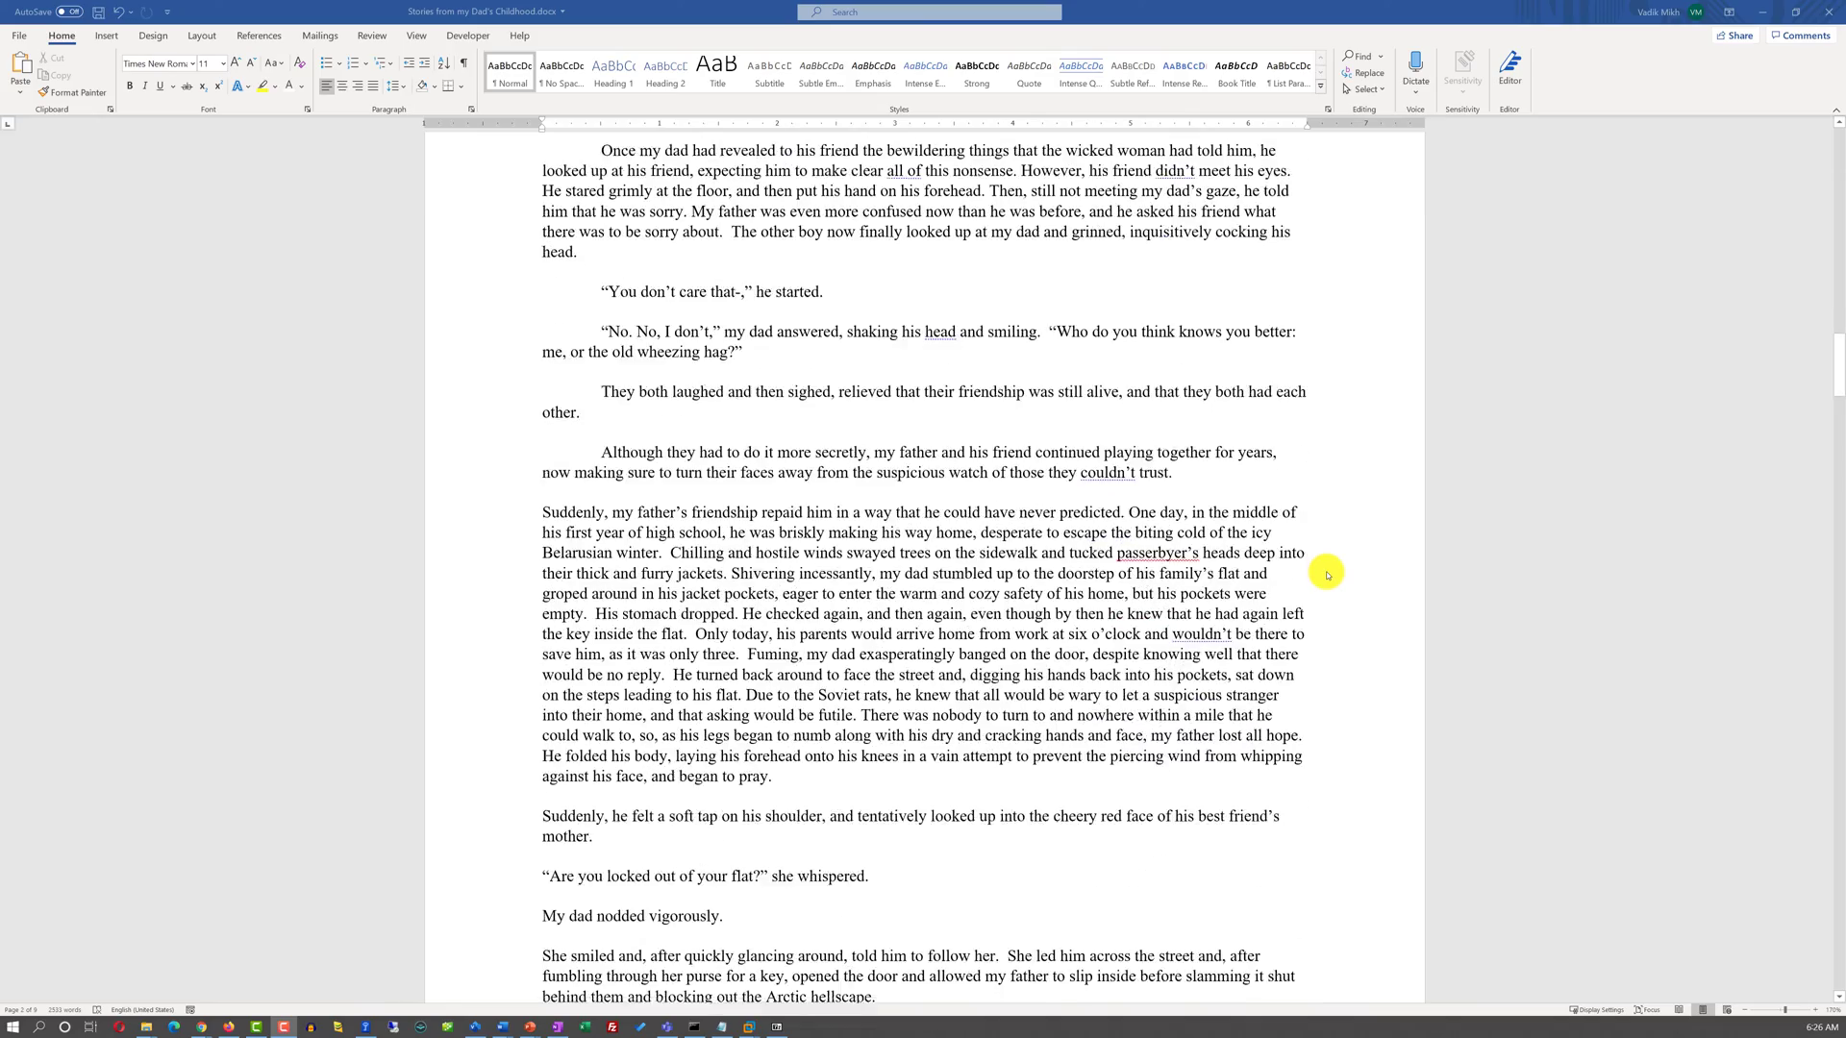
scroll(1326, 573, down, 4)
scroll(1327, 573, down, 5)
scroll(1339, 581, down, 4)
scroll(1340, 583, down, 2)
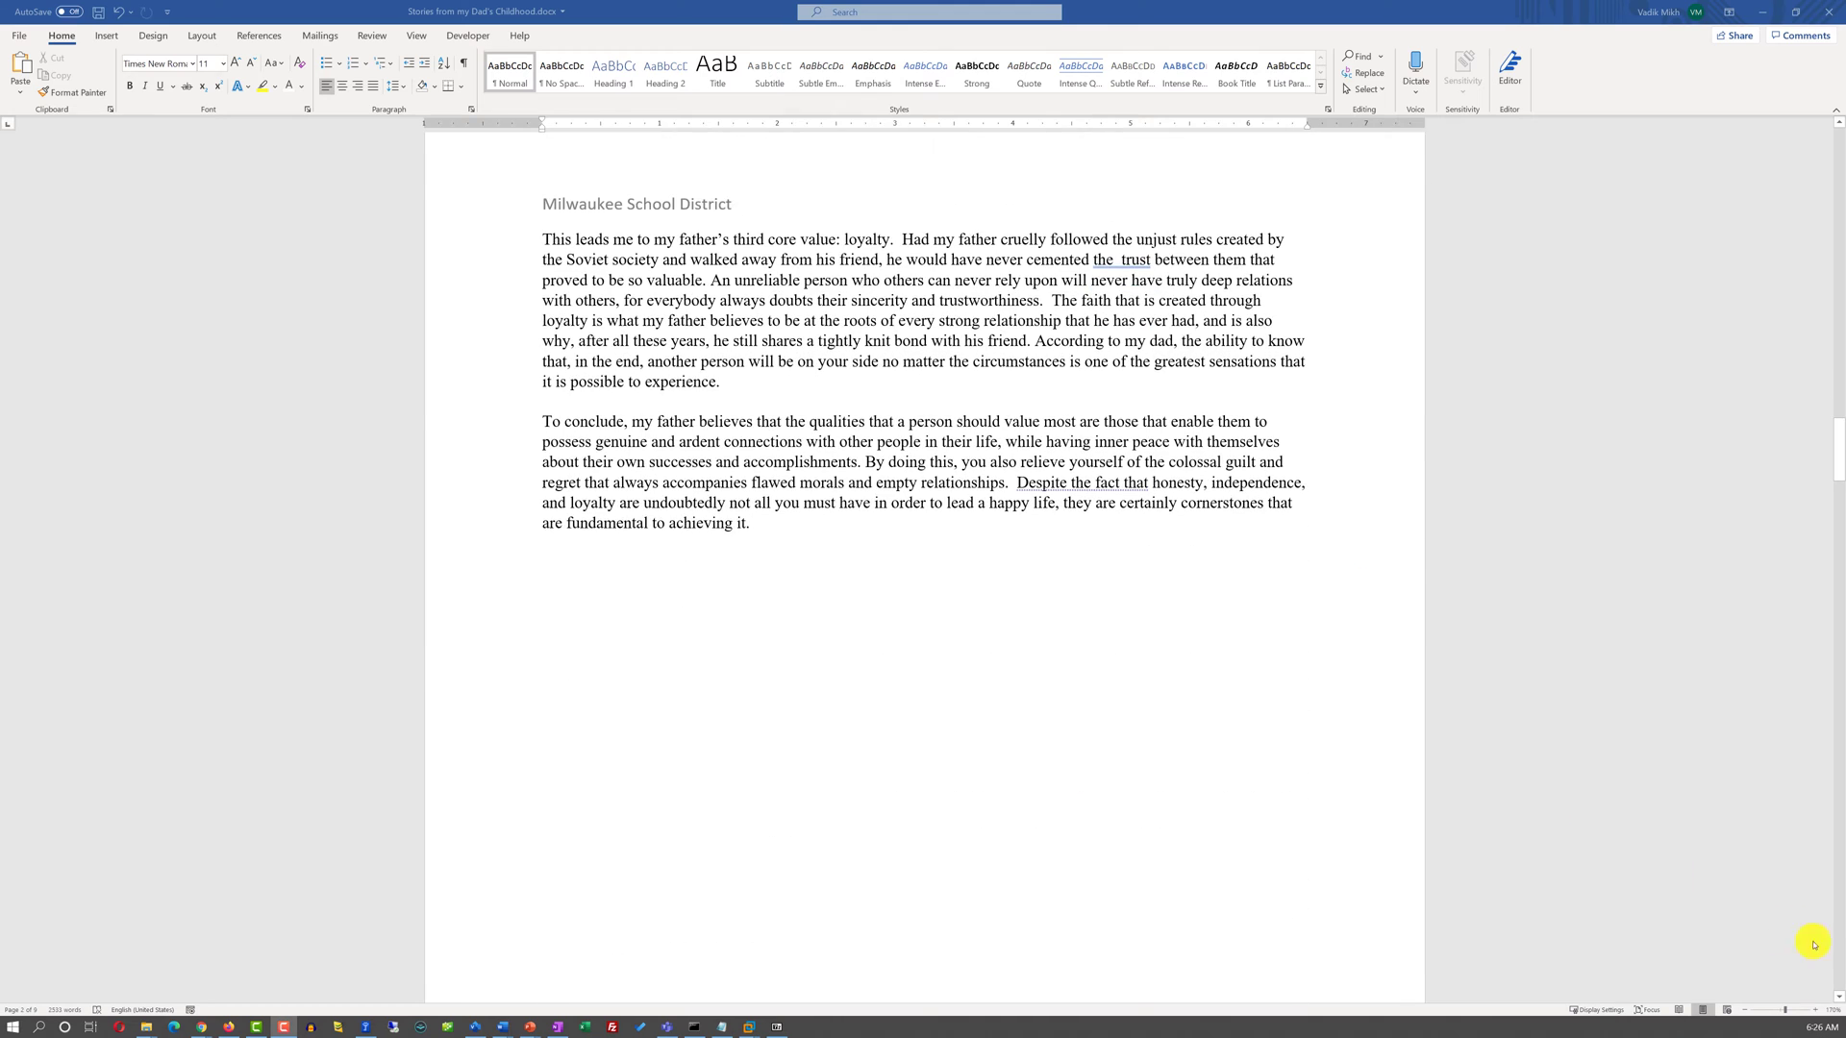
ctrl+scroll(1813, 944, down, 5)
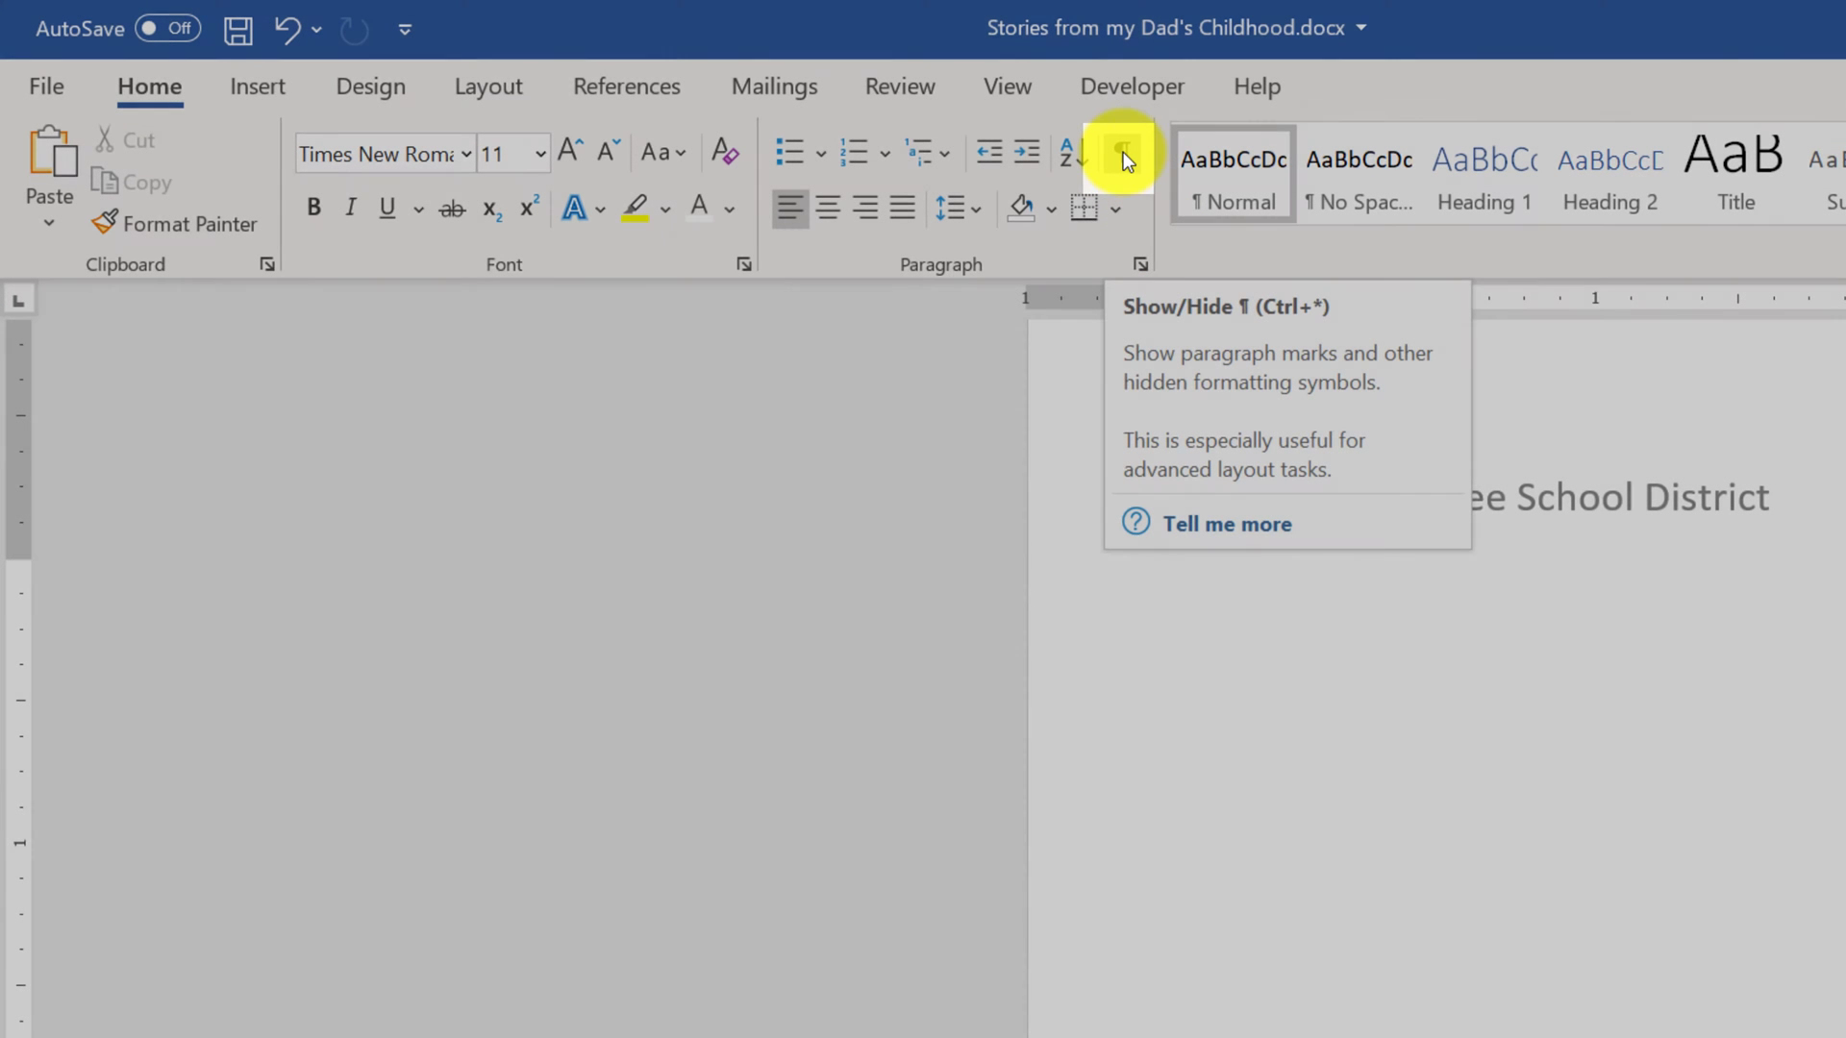
Show formatting marks, select the paragraph mark after the tab, then clear the selection
click(1123, 152)
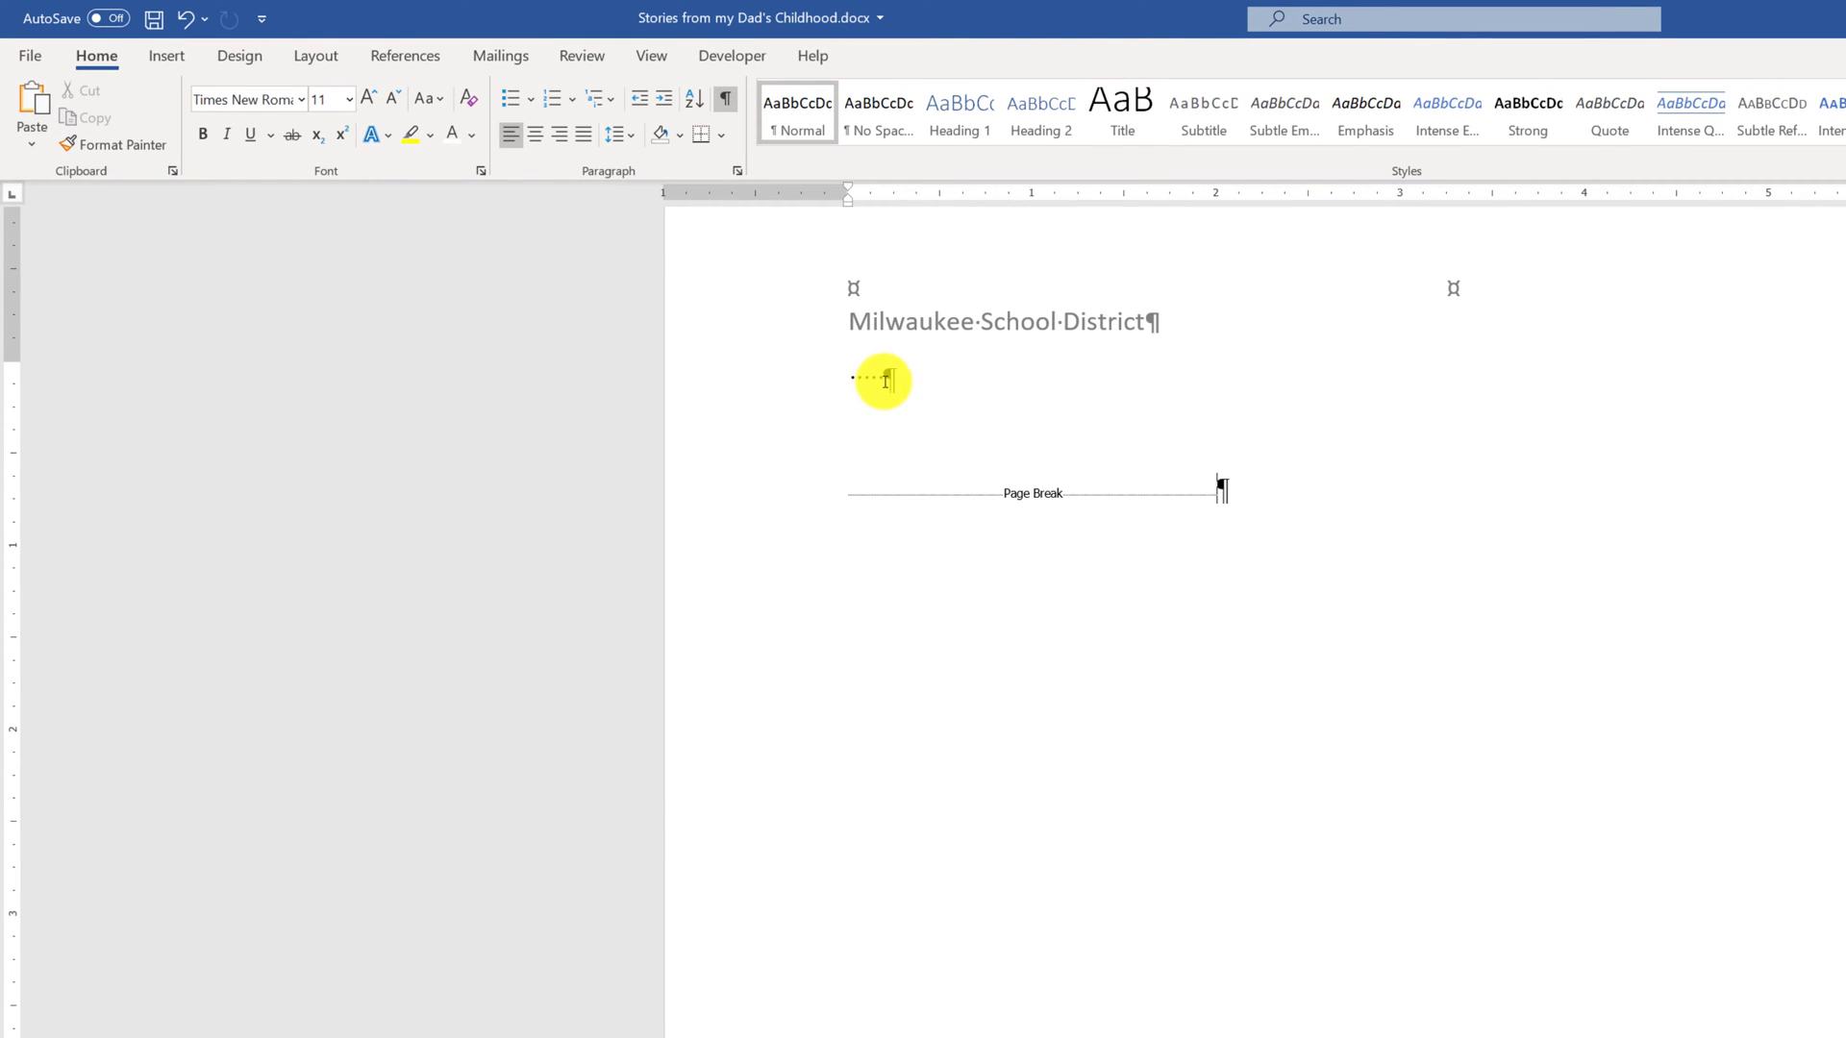
double_click(886, 380)
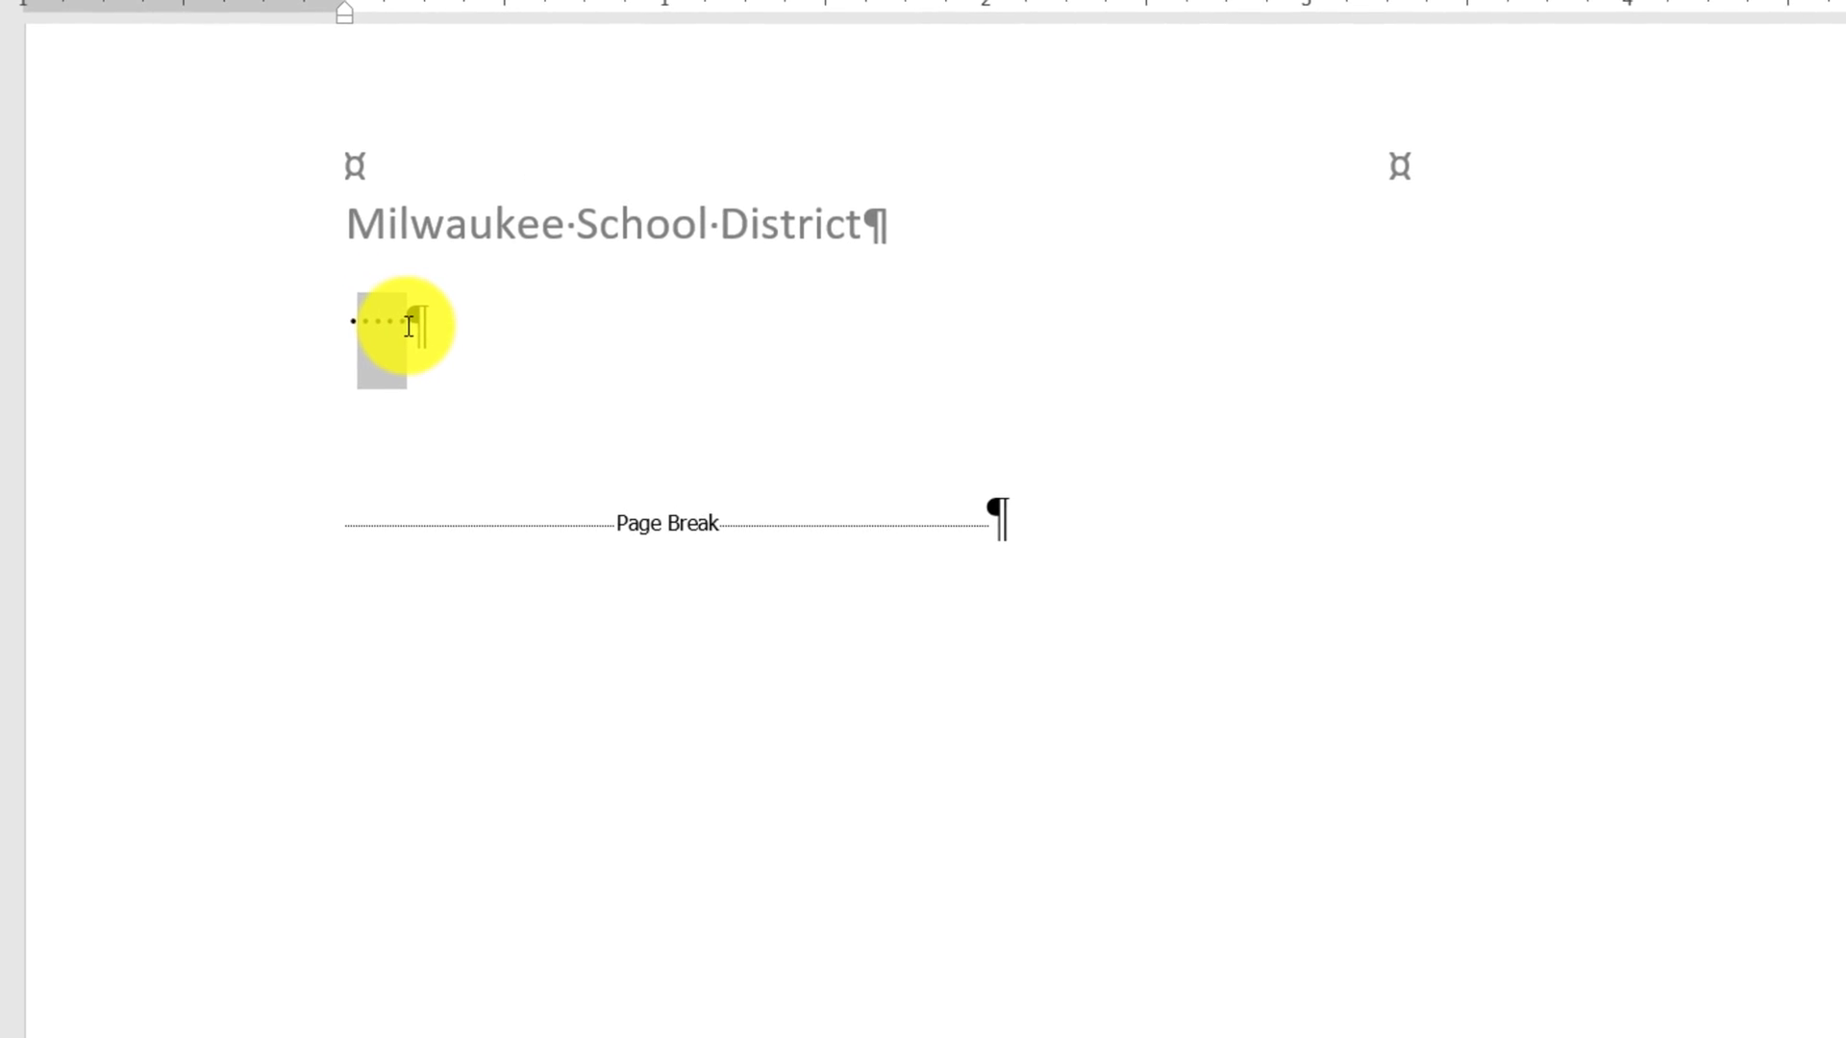
click(671, 617)
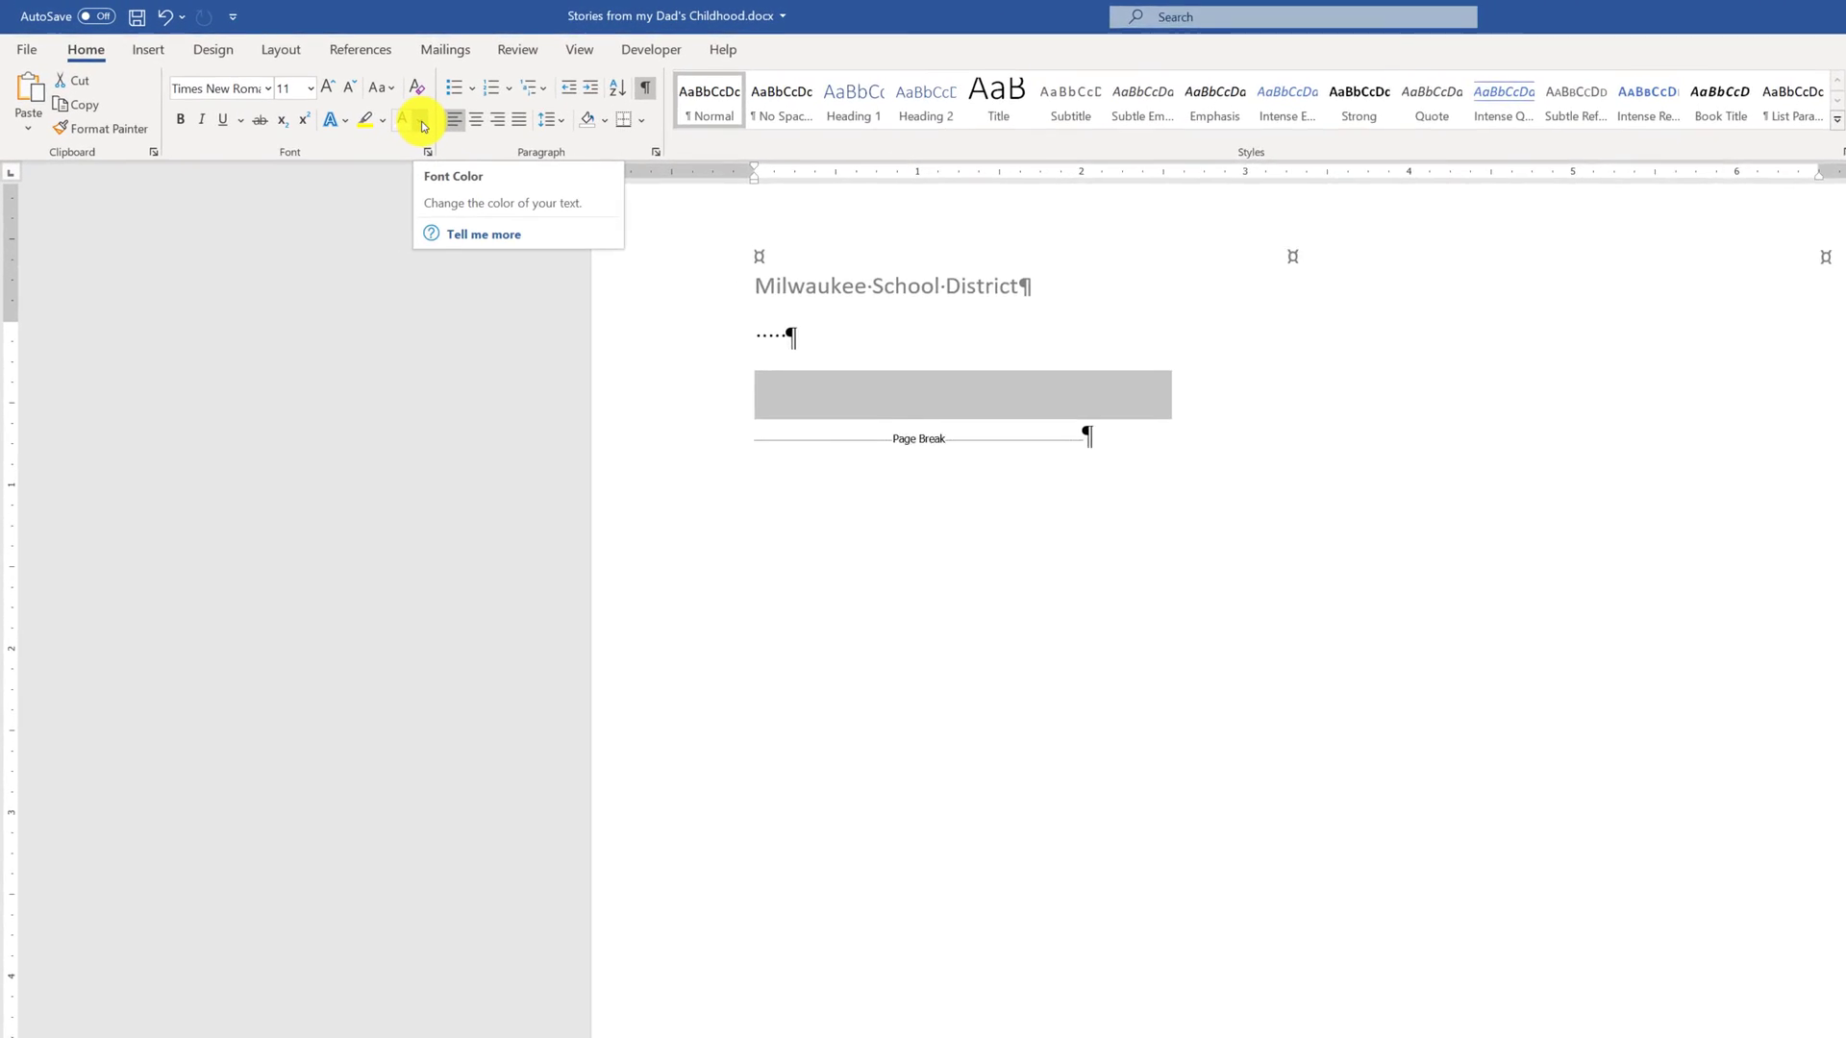
Set the hidden line's font color to Automatic so its white text shows black
click(378, 110)
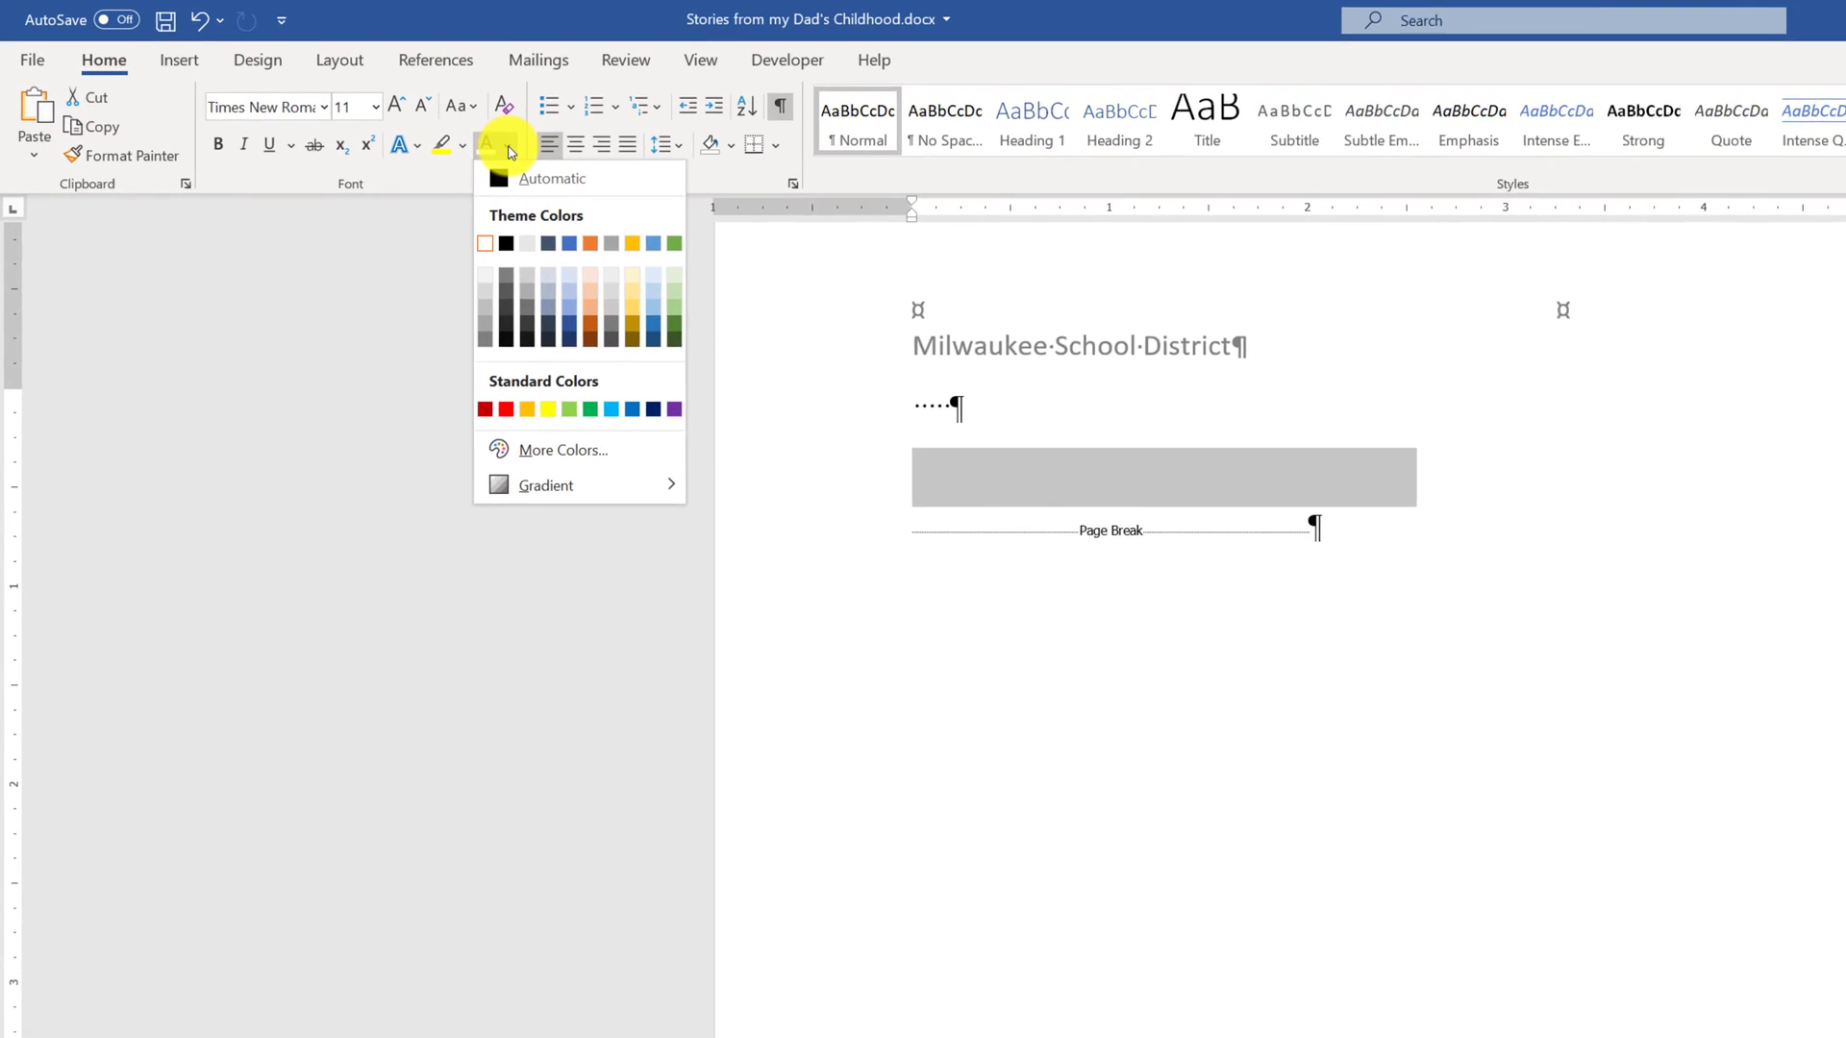
click(555, 189)
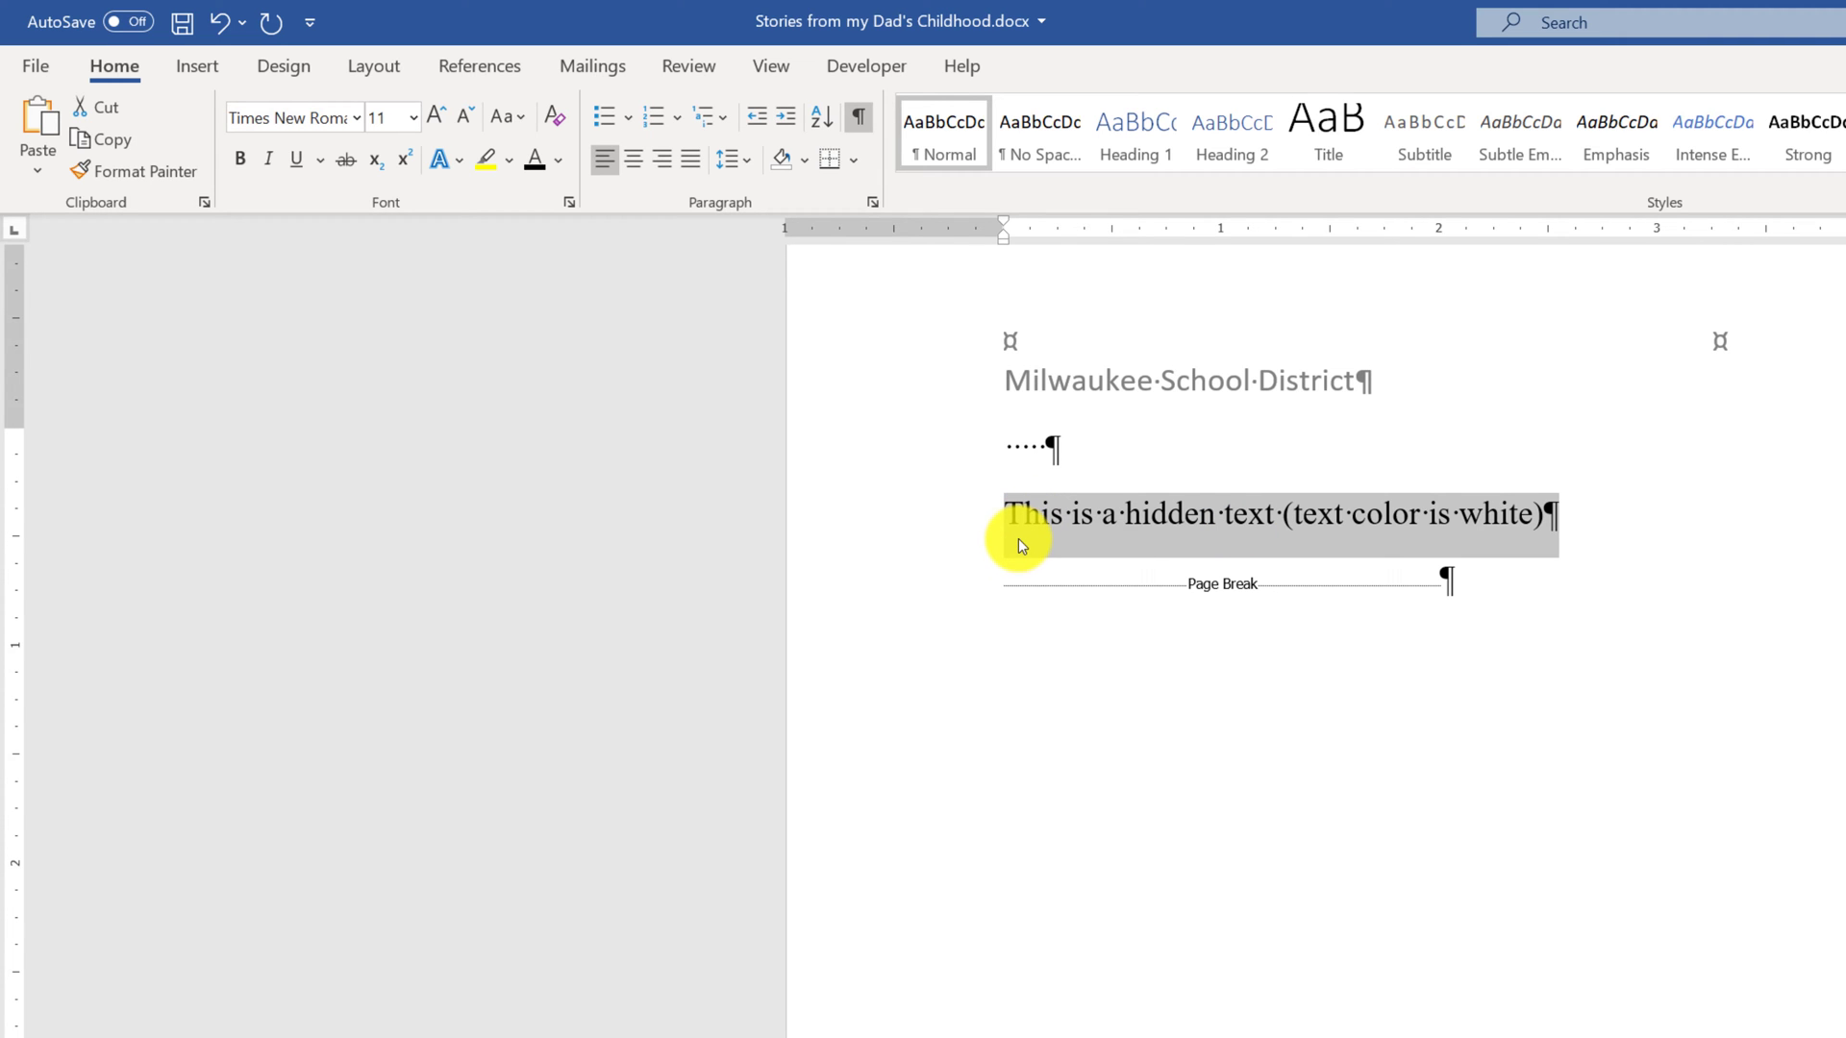
click(1527, 796)
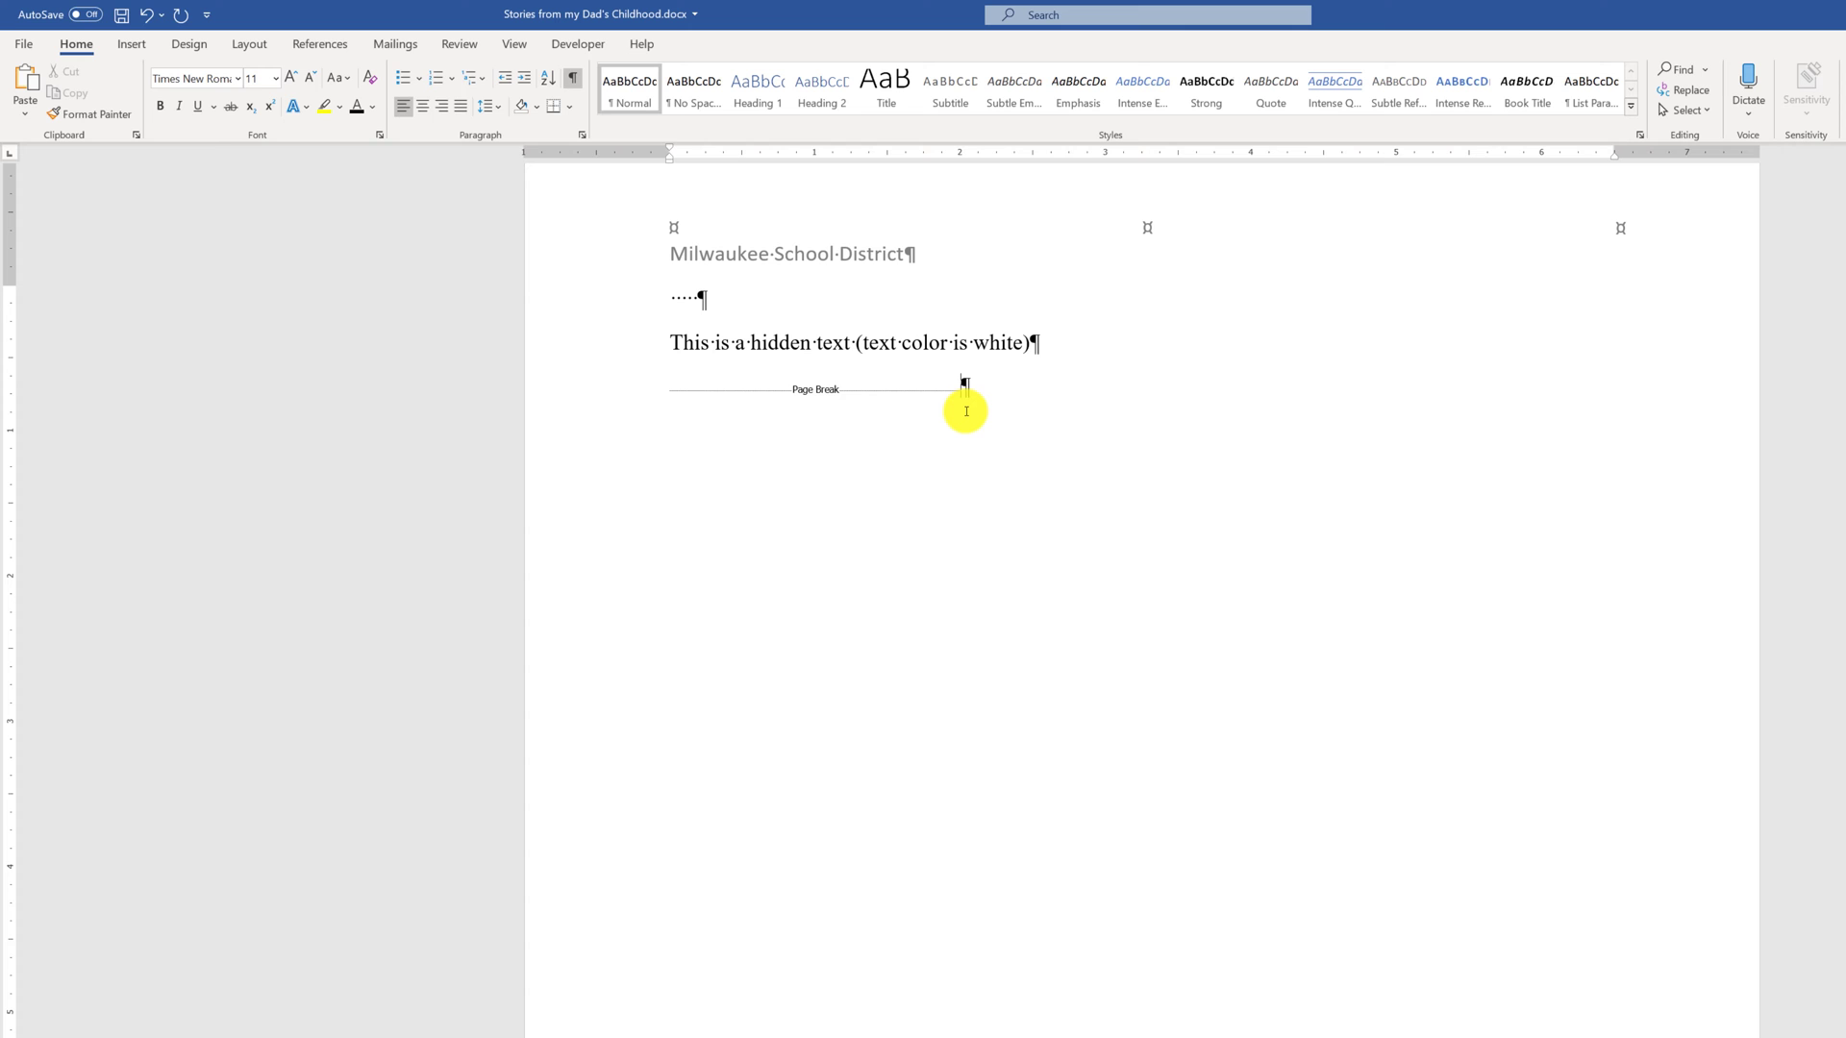
Add and remove an empty paragraph, then select the dotted line and revealed text
key(Return)
key(Return)
key(Return)
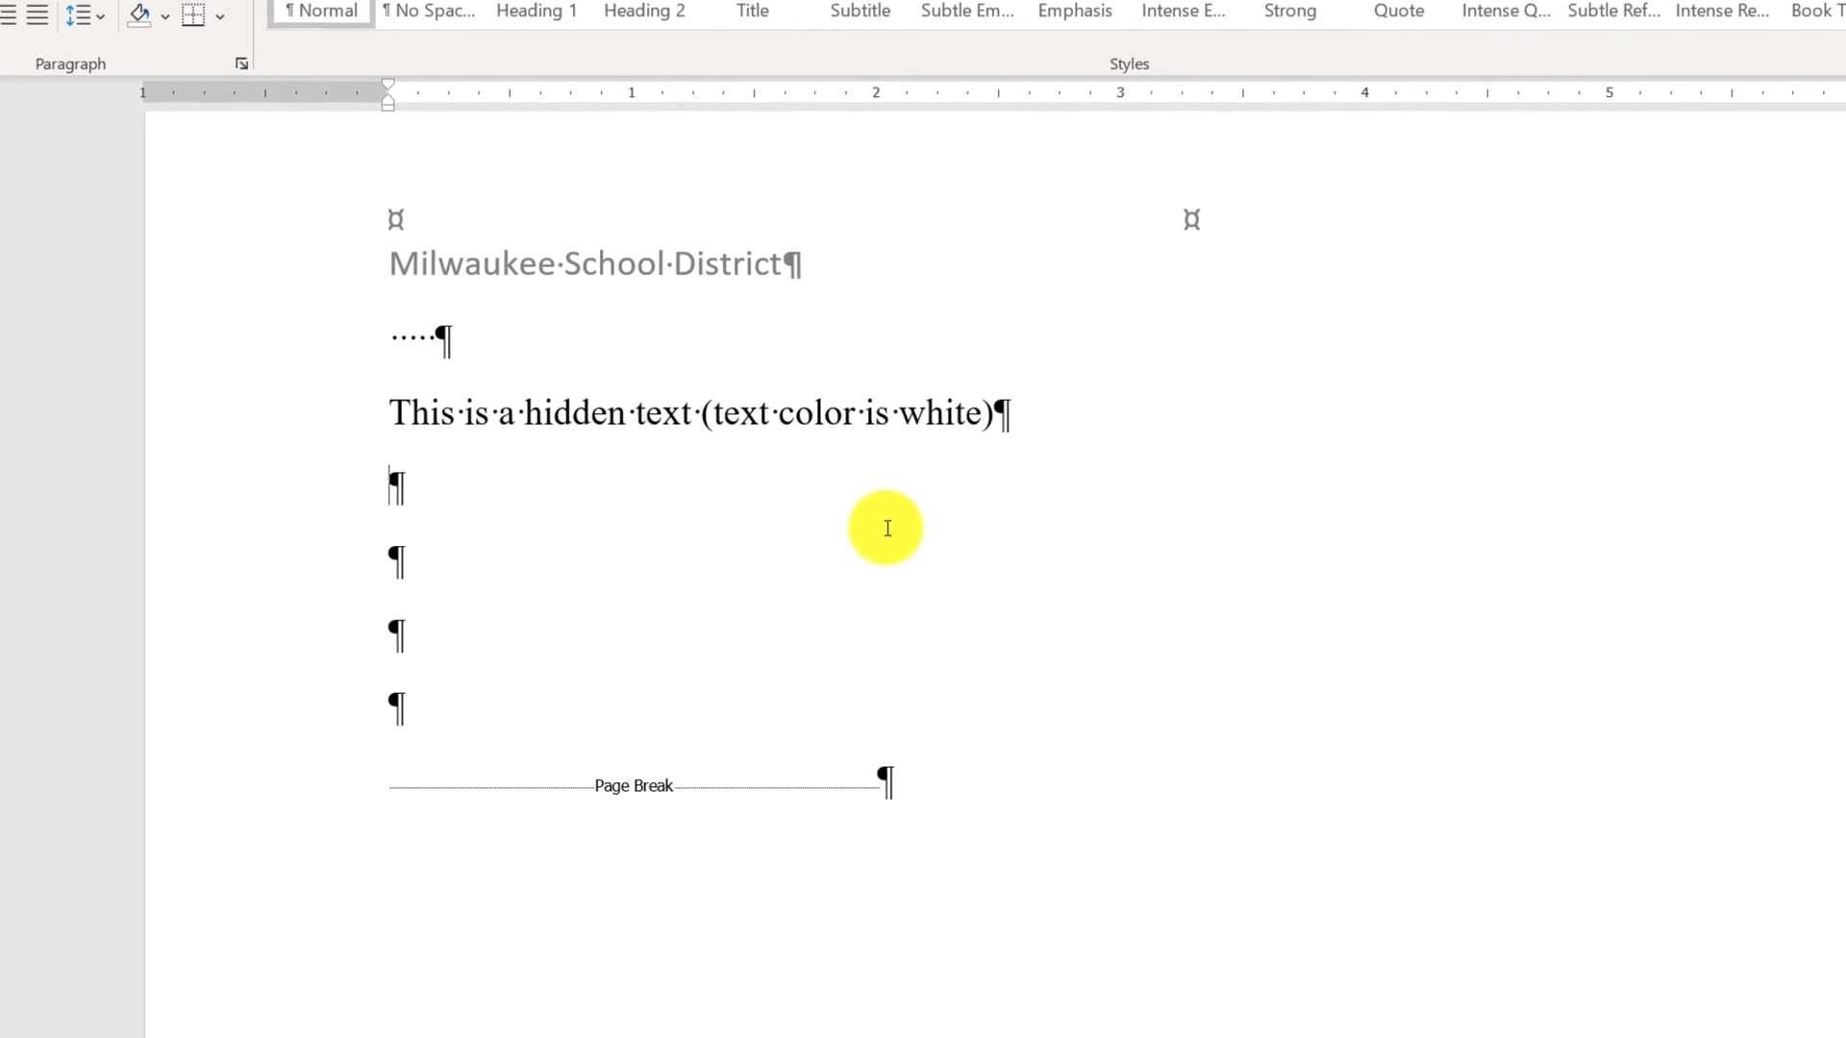
key(BackSpace)
key(BackSpace)
key(BackSpace)
drag(986, 429, 337, 353)
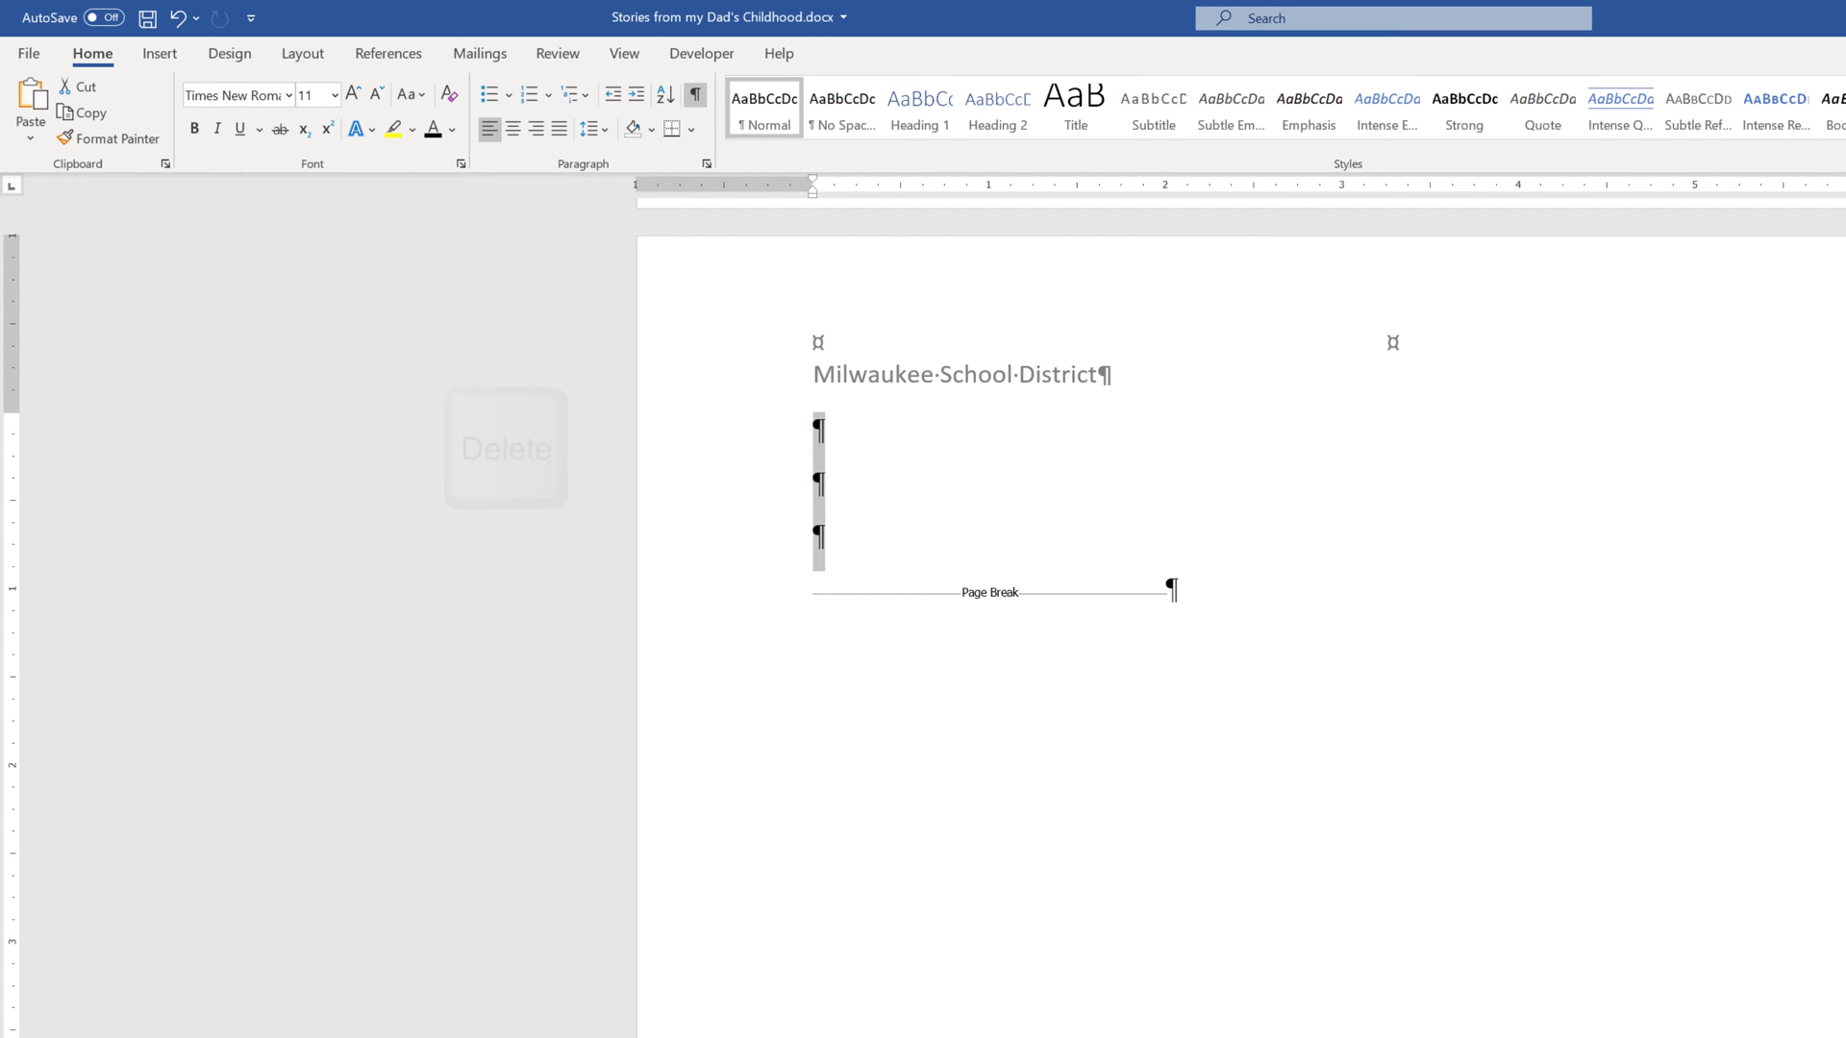
Delete the selected hidden text and empty paragraphs above the page break
key(Delete)
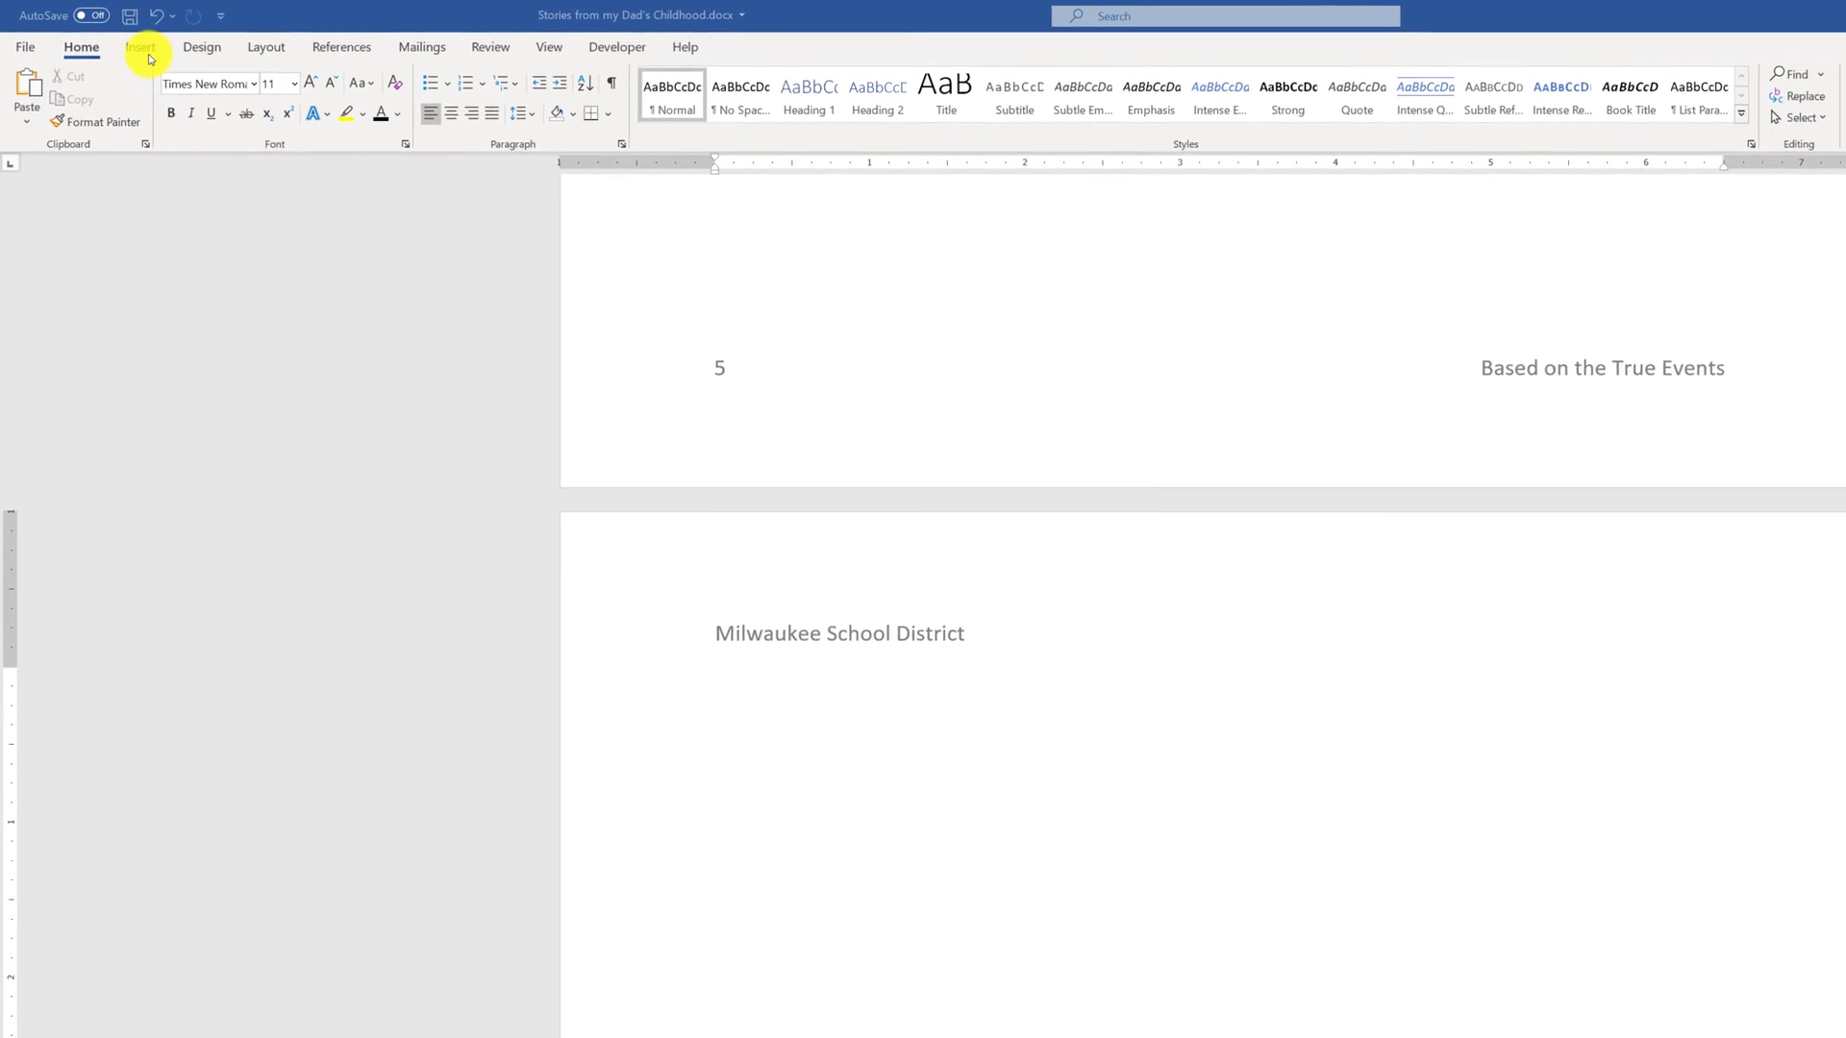
Show formatting marks on the blank page after page 5 and select its lone page break
click(155, 51)
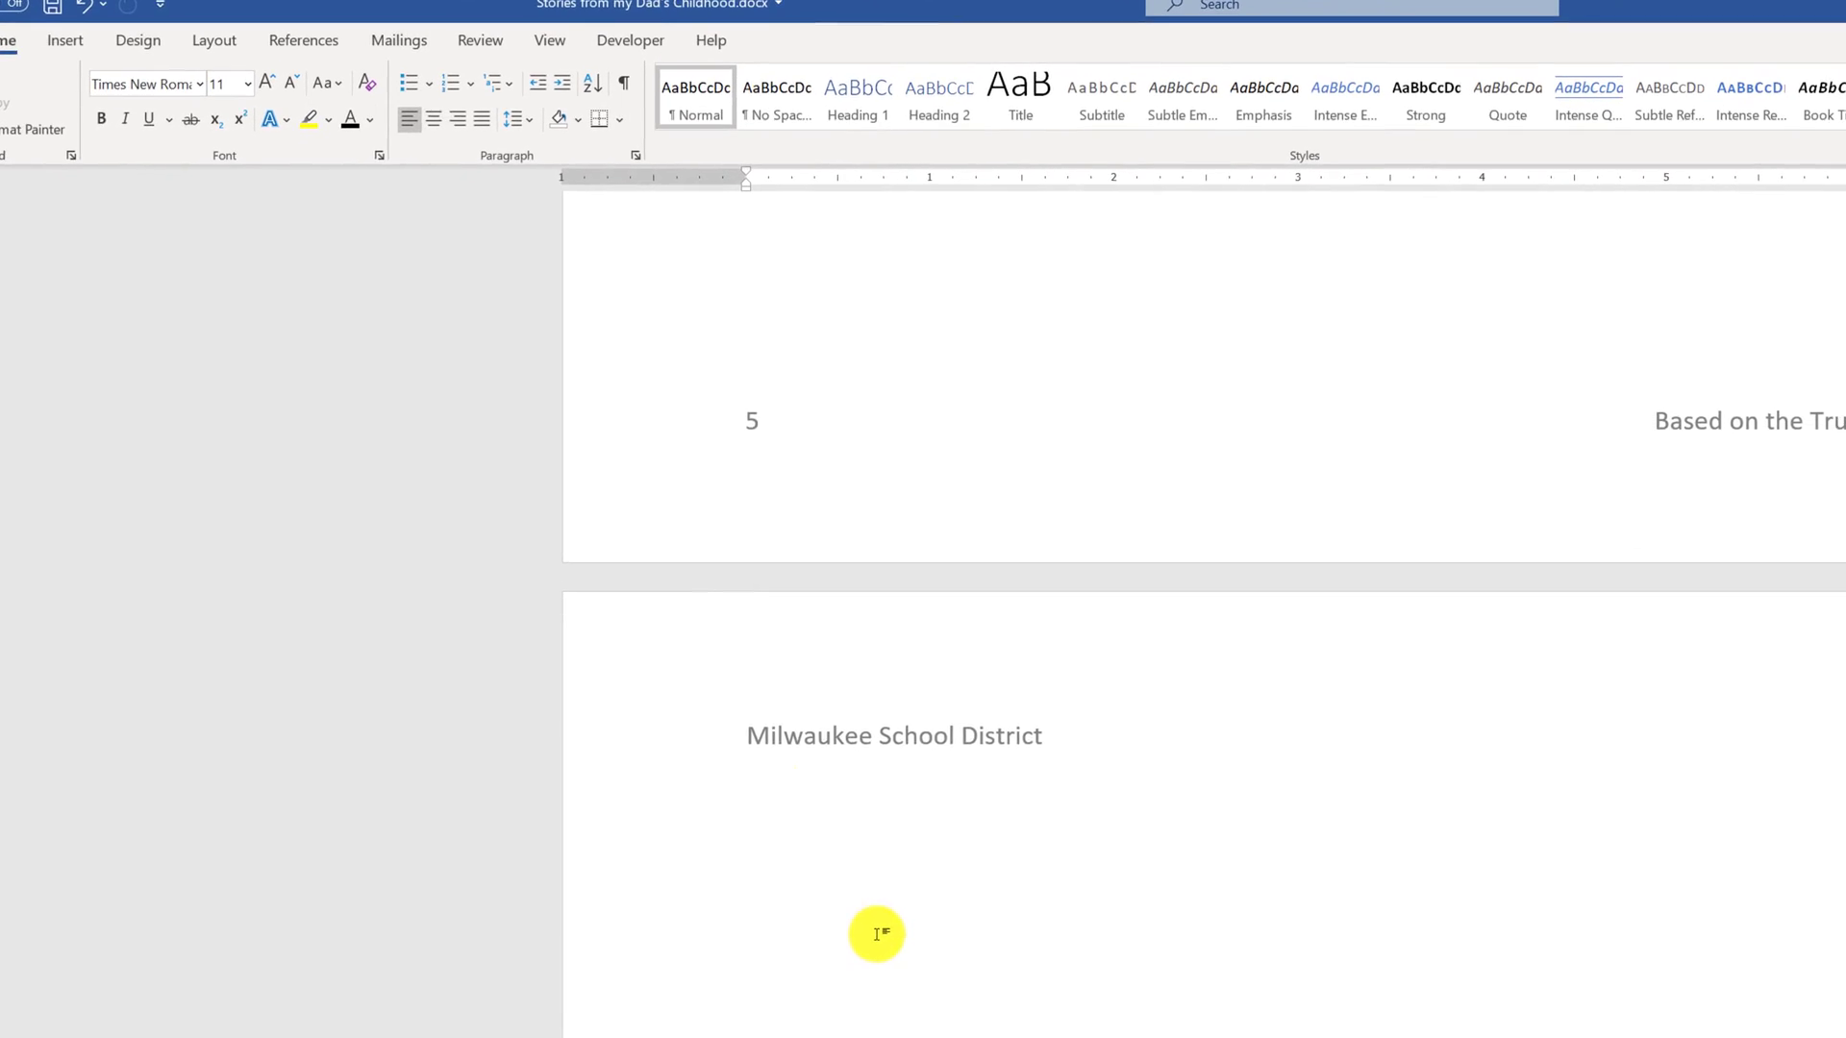
click(623, 83)
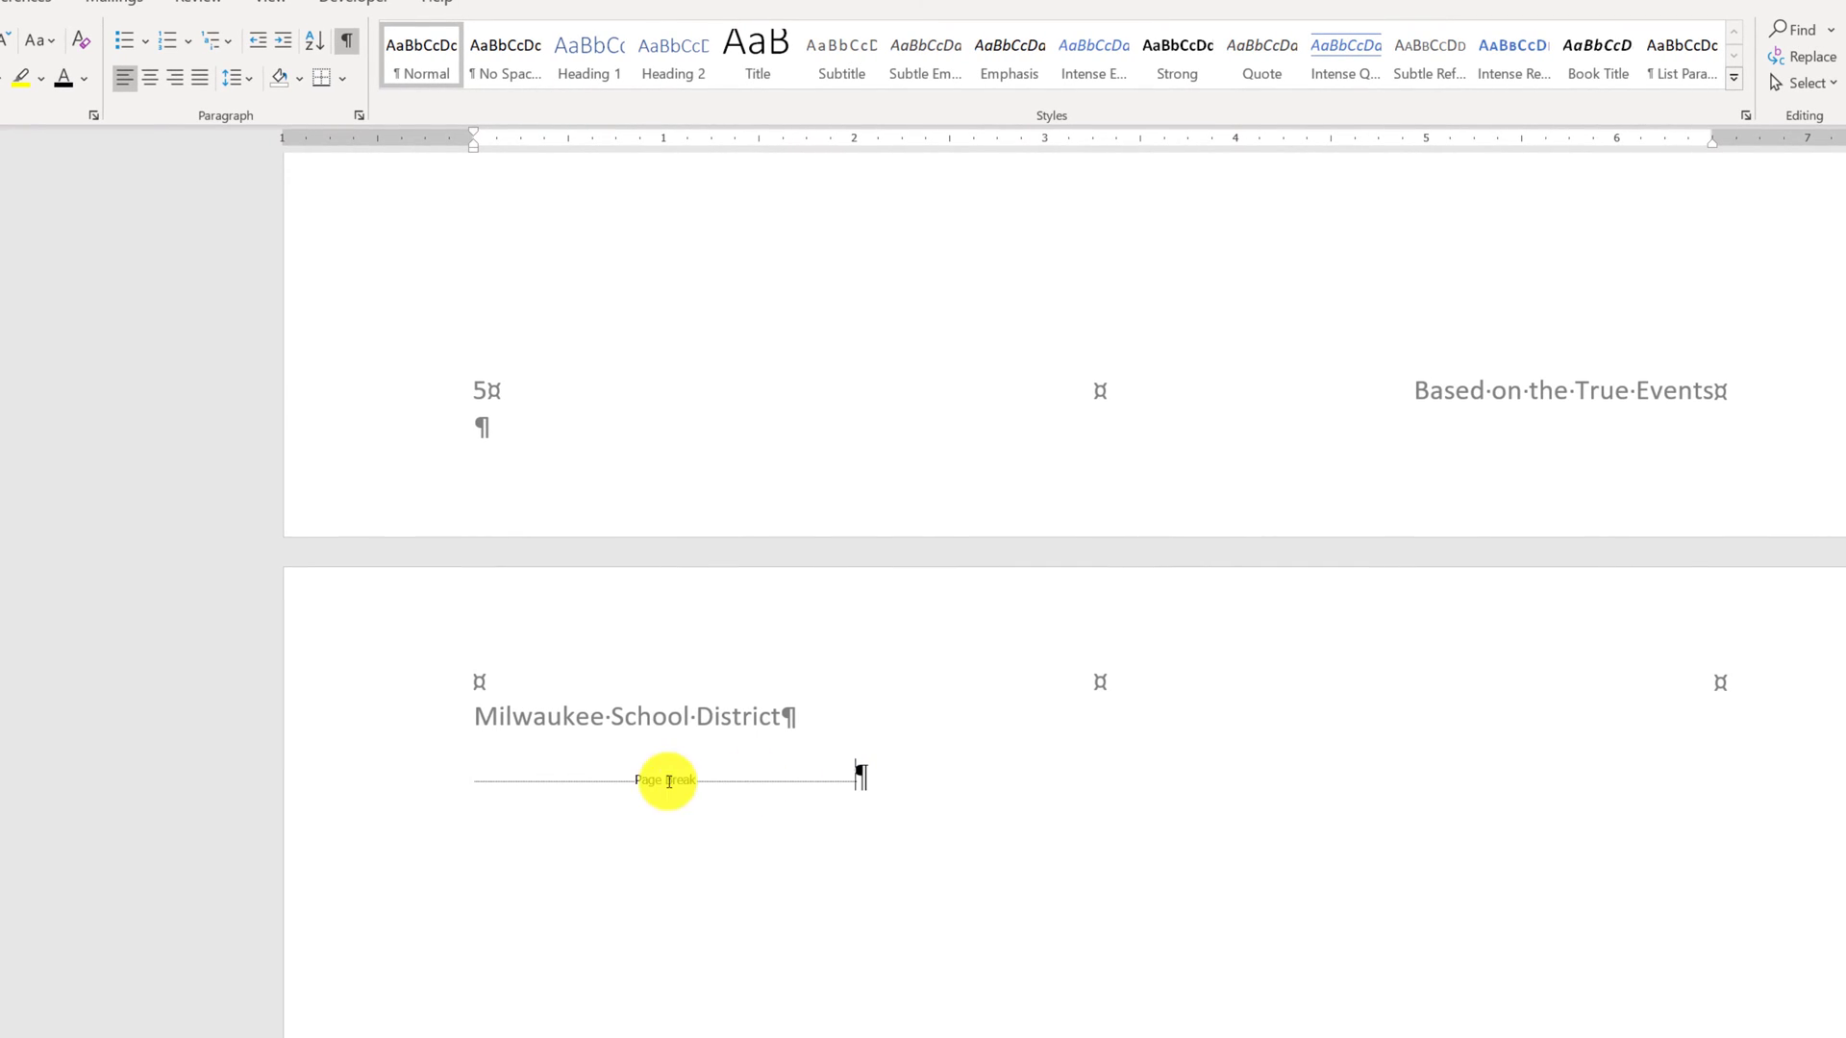
drag(668, 780, 538, 784)
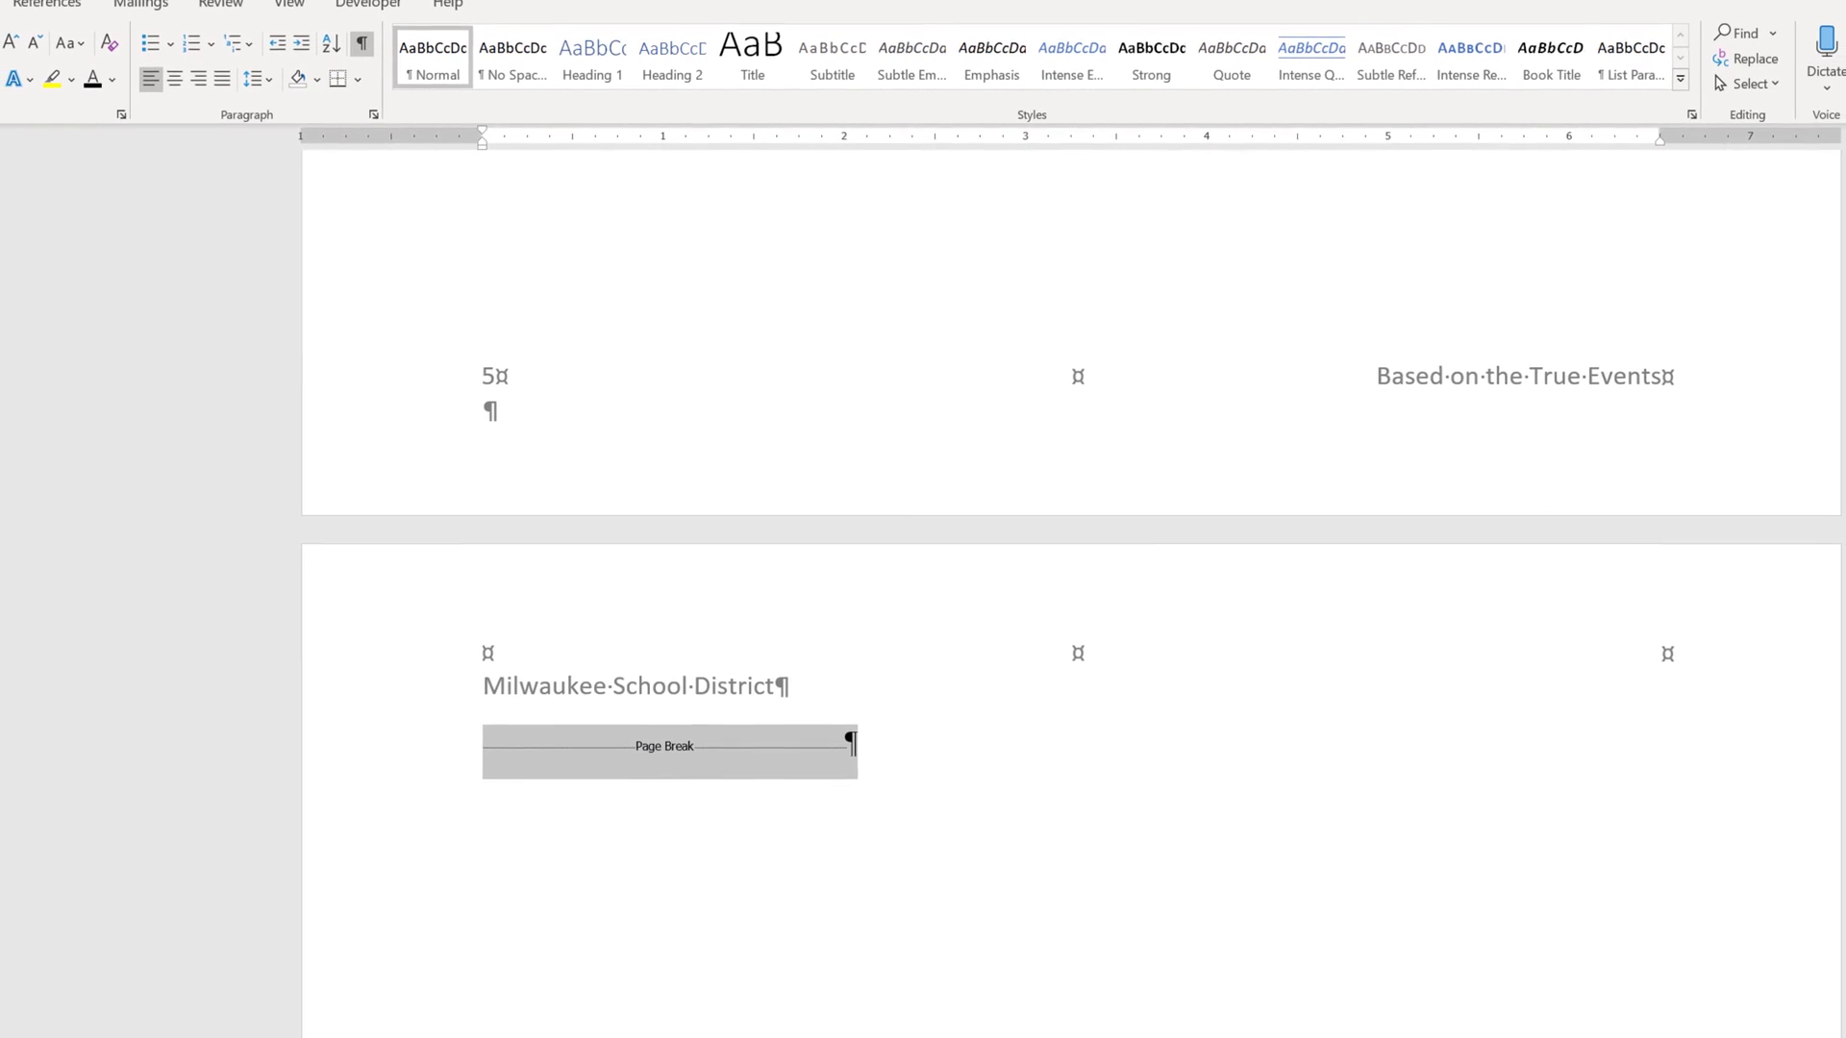
click(754, 628)
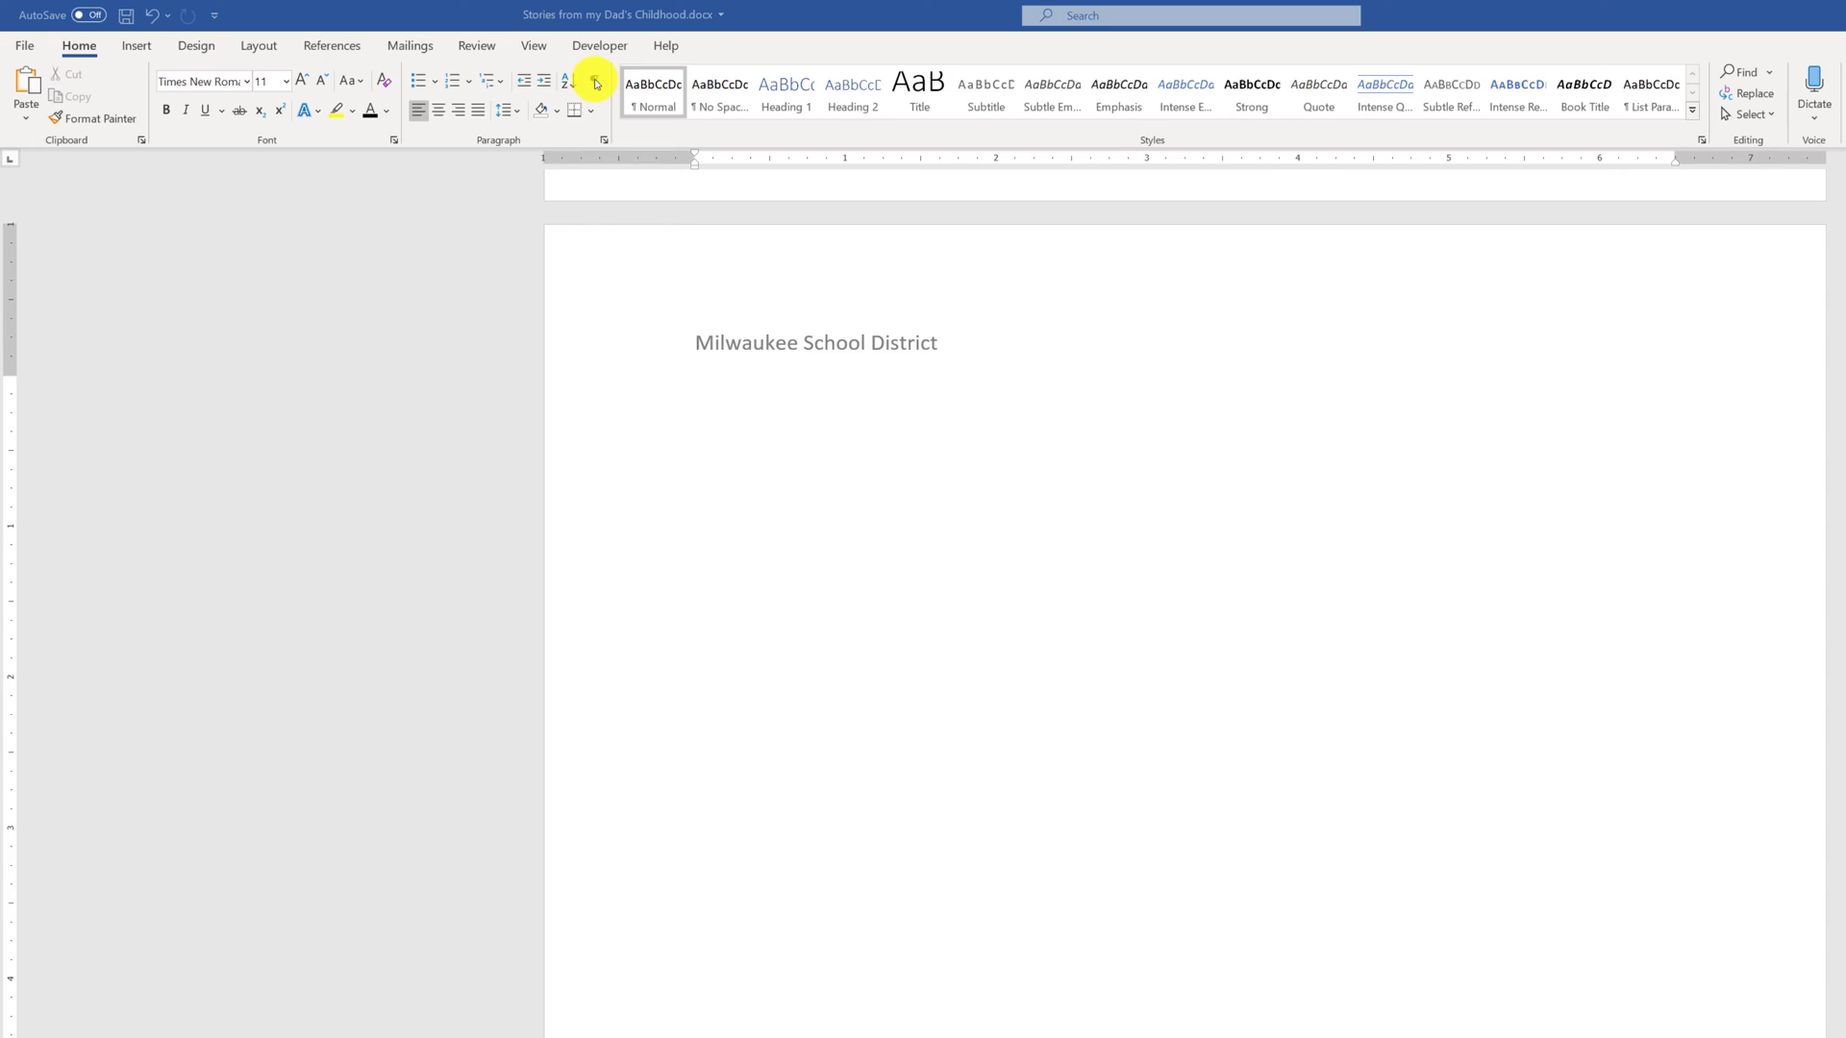
Show formatting marks again and select the empty paragraphs and block below them
click(615, 85)
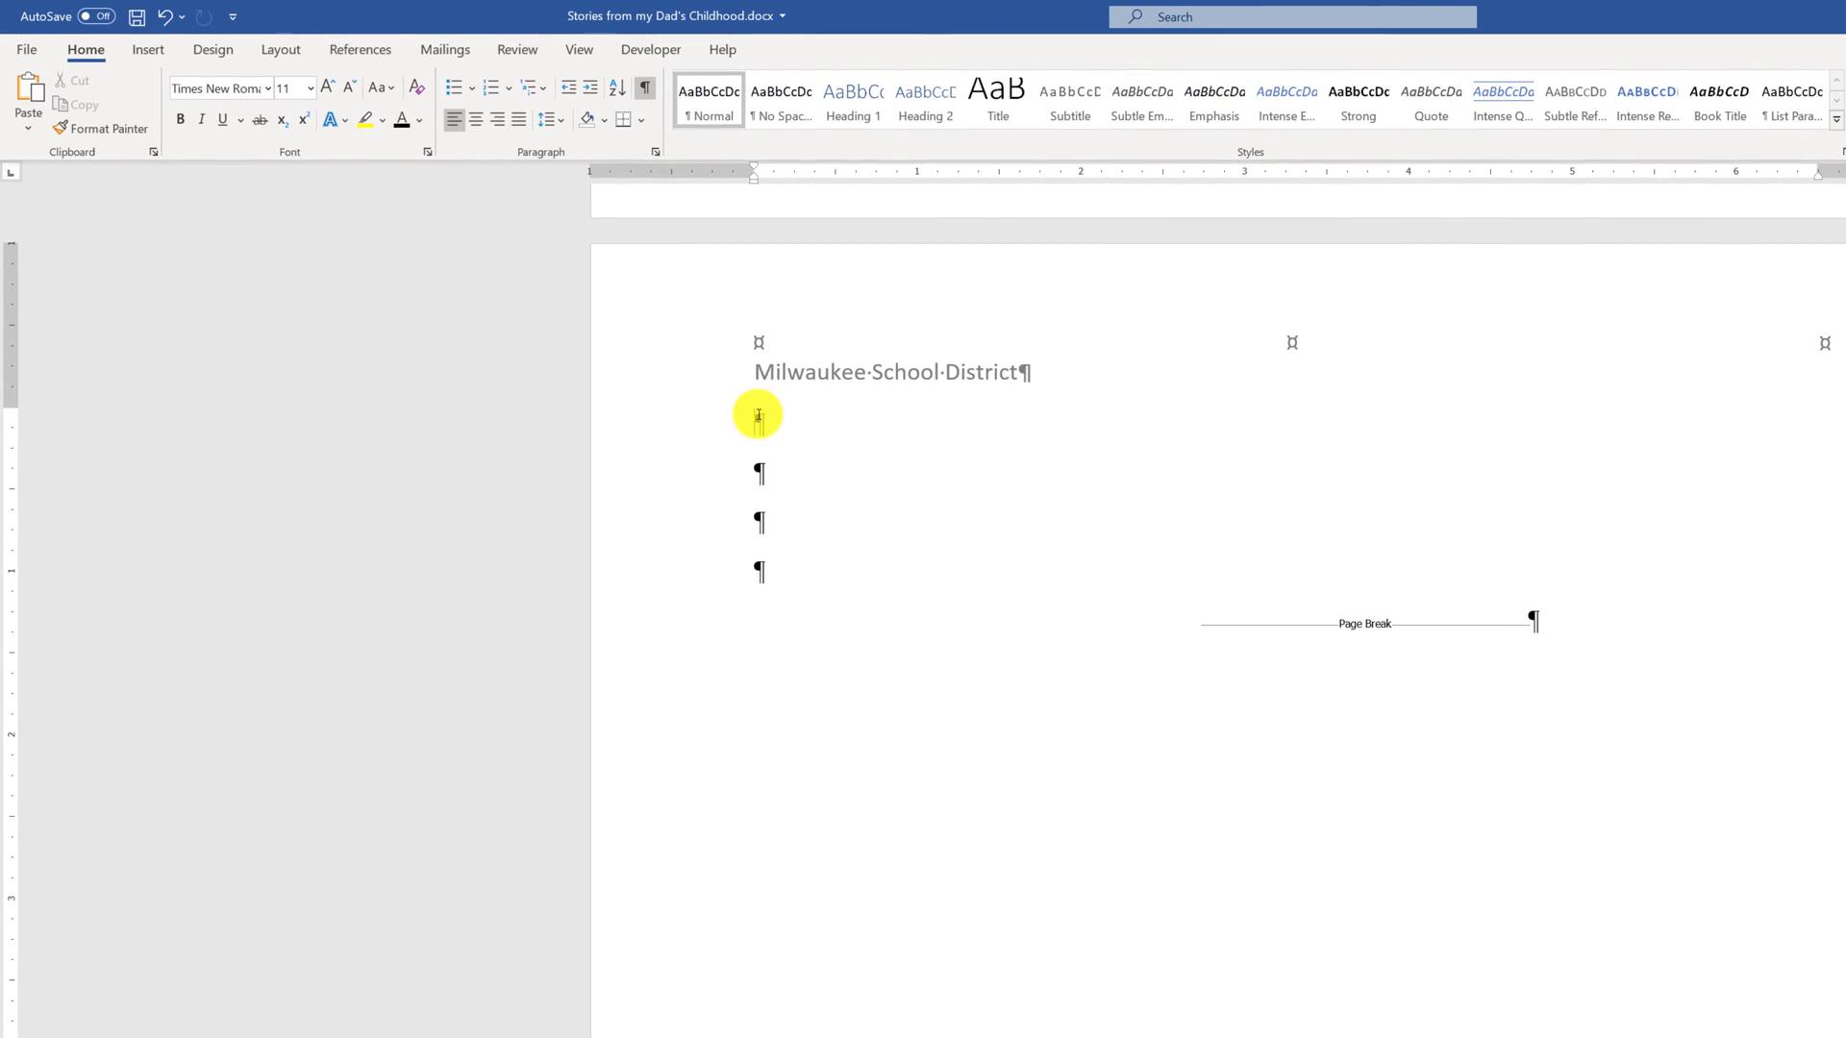
drag(759, 428, 788, 630)
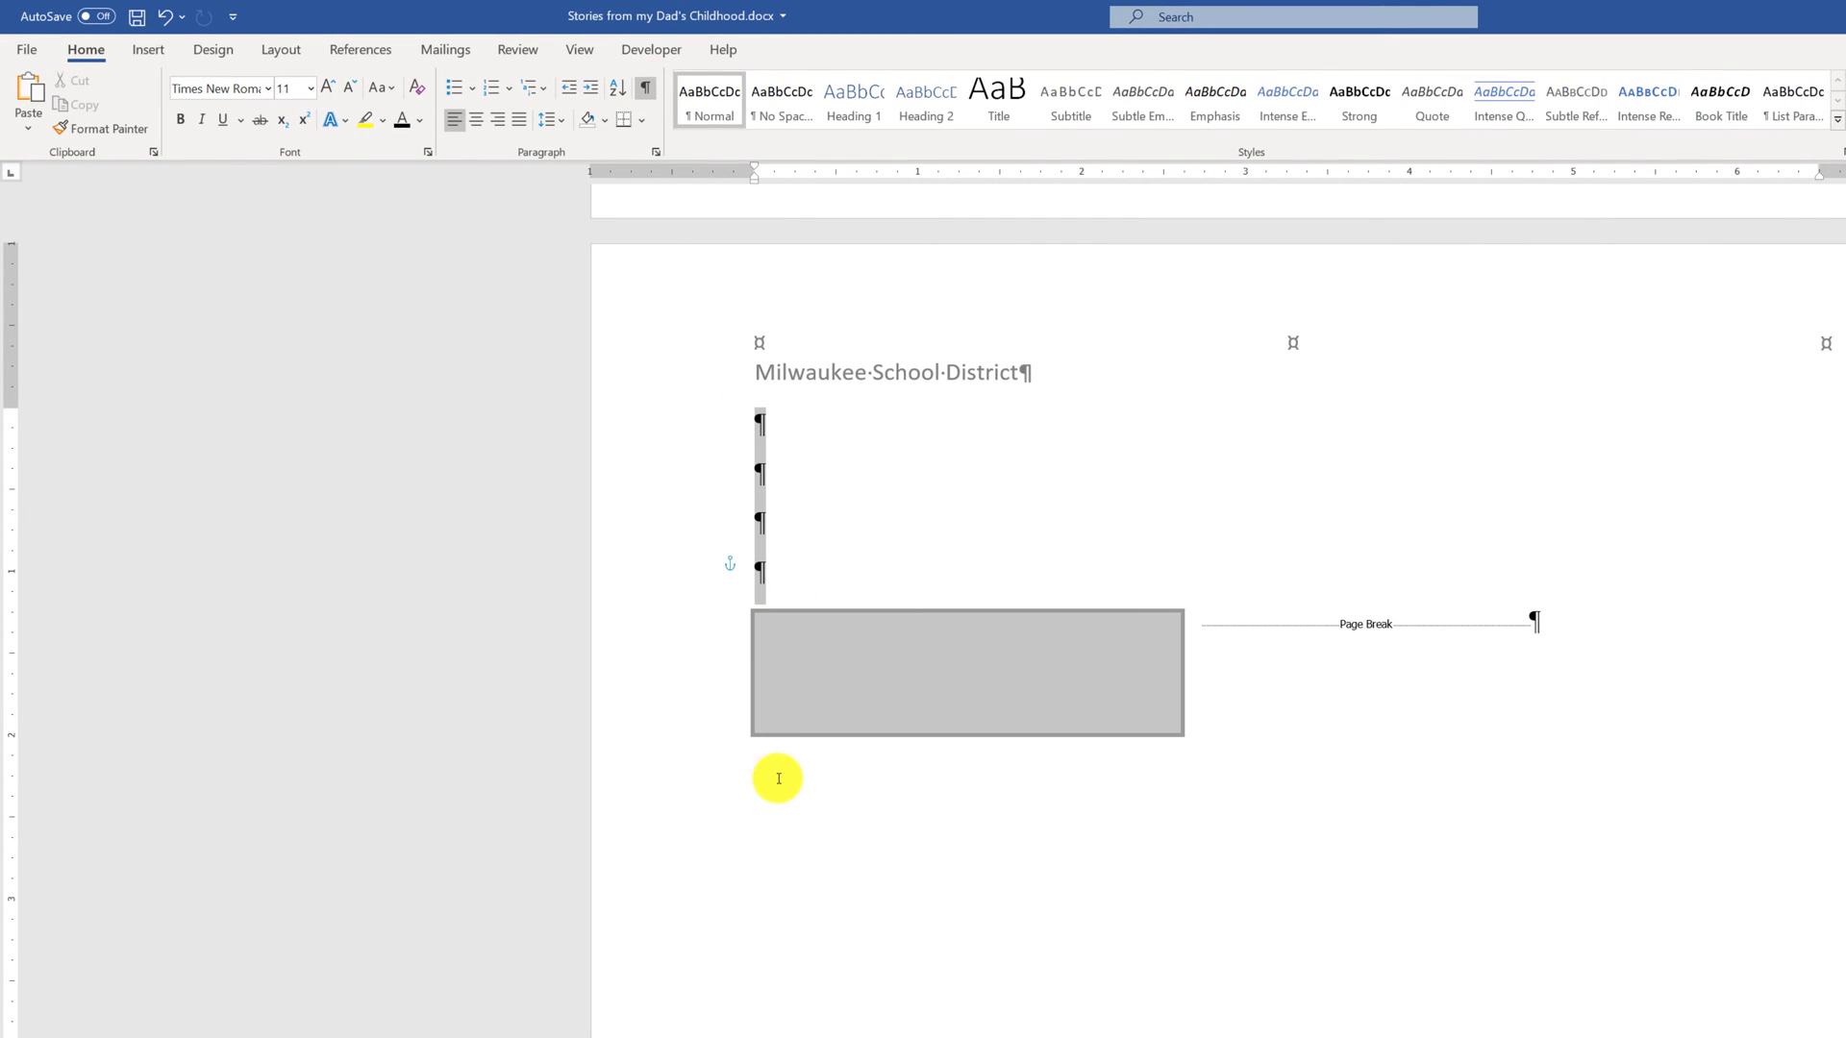
drag(778, 780, 780, 767)
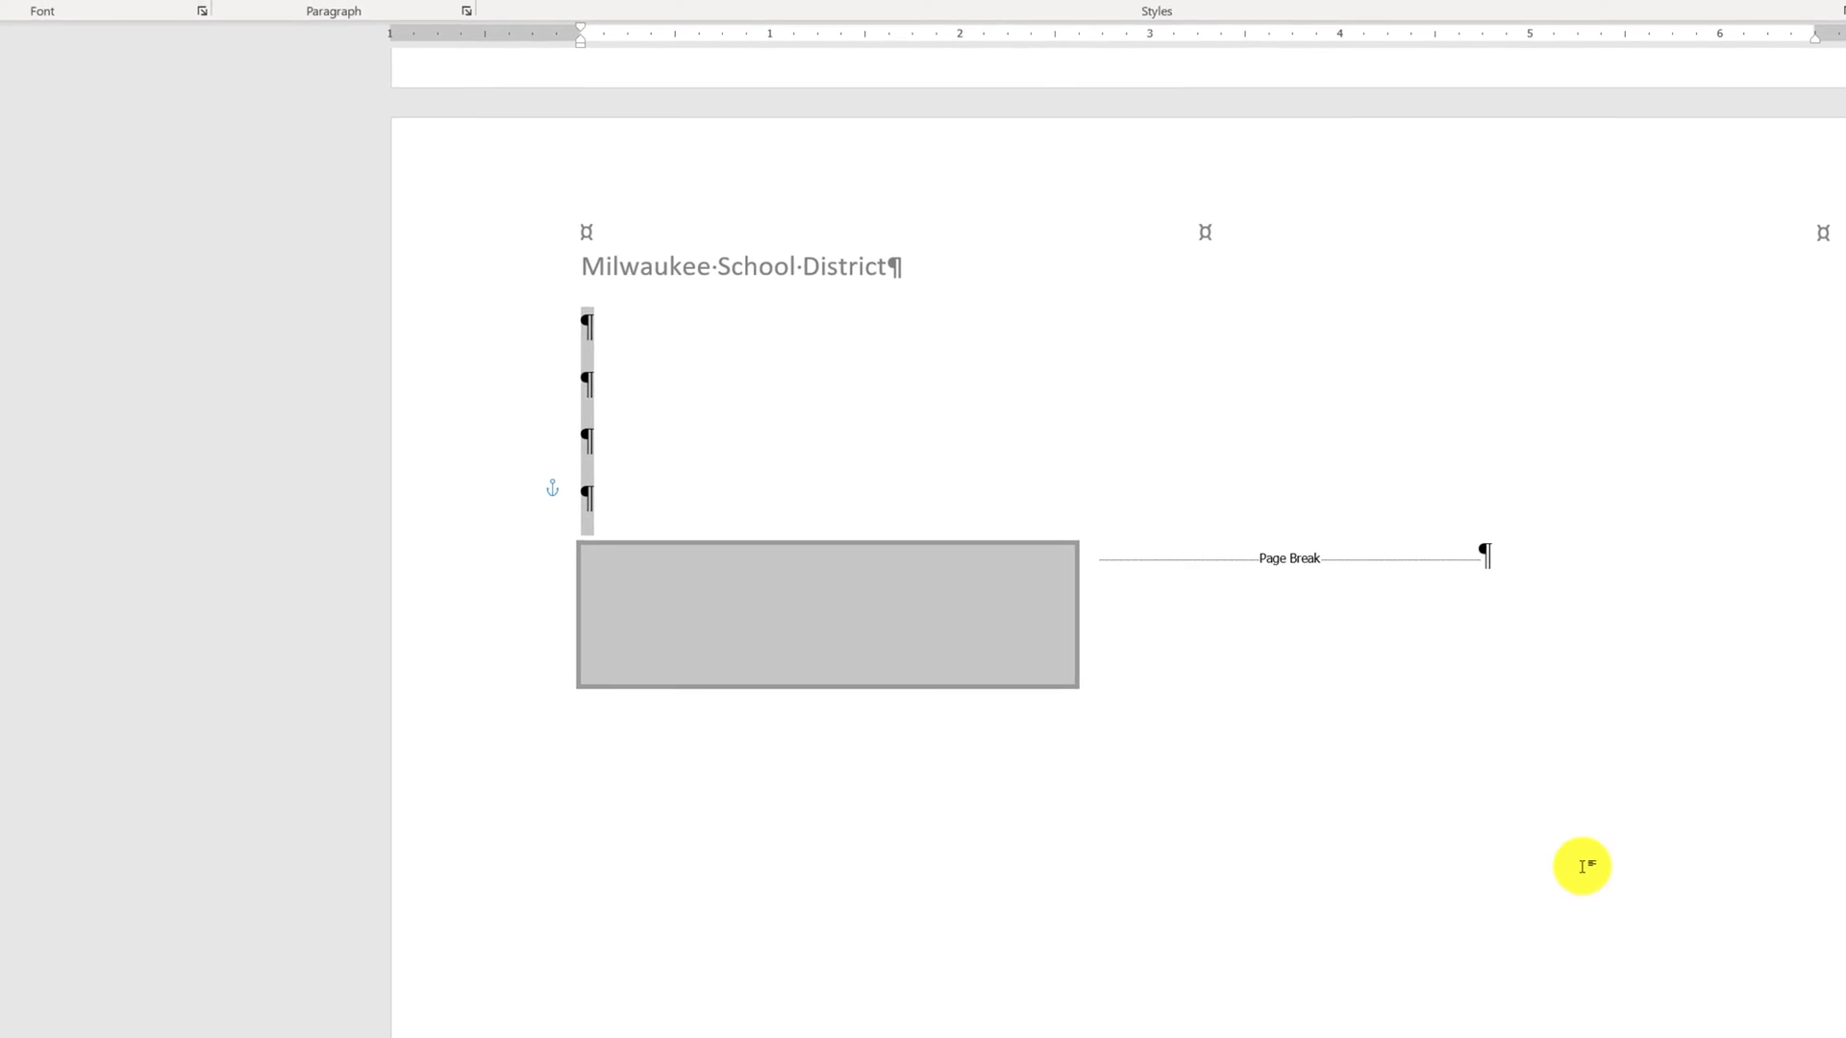
Fill the grey text box with 'Flooded Area' and drag it above the page break
click(536, 573)
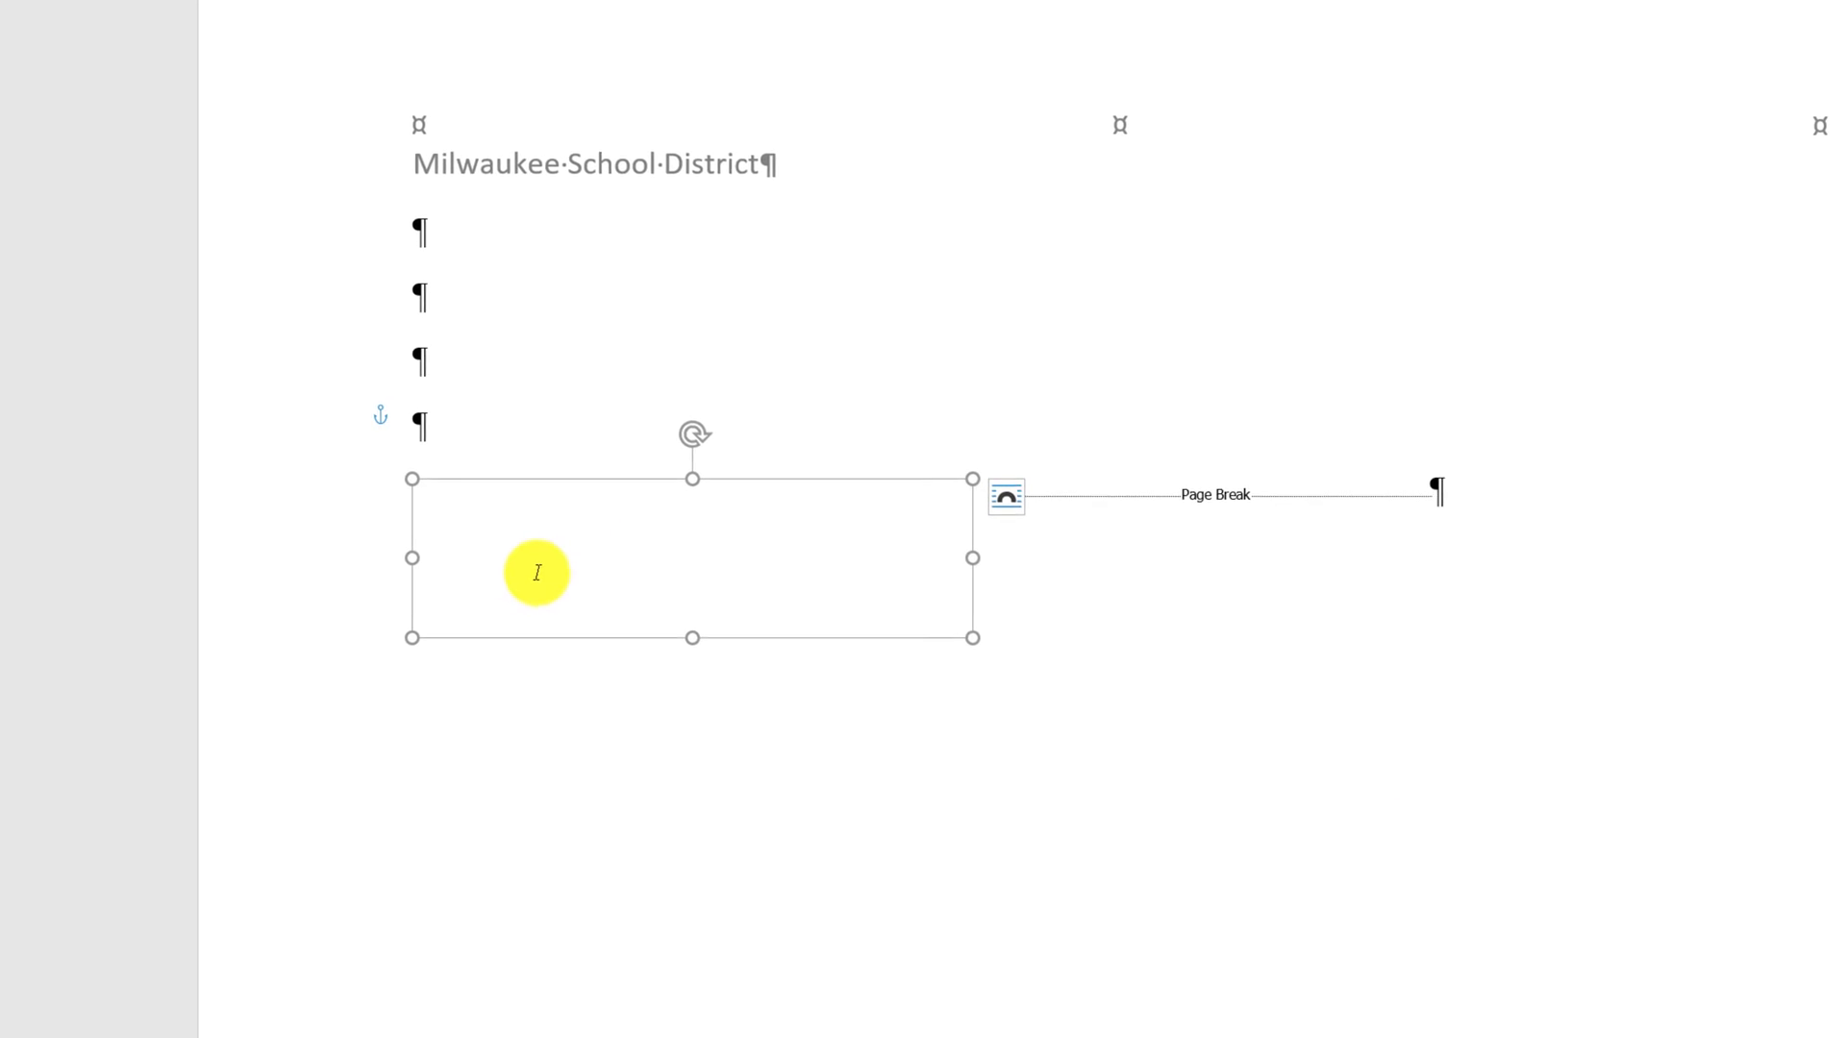
key(ctrl+v)
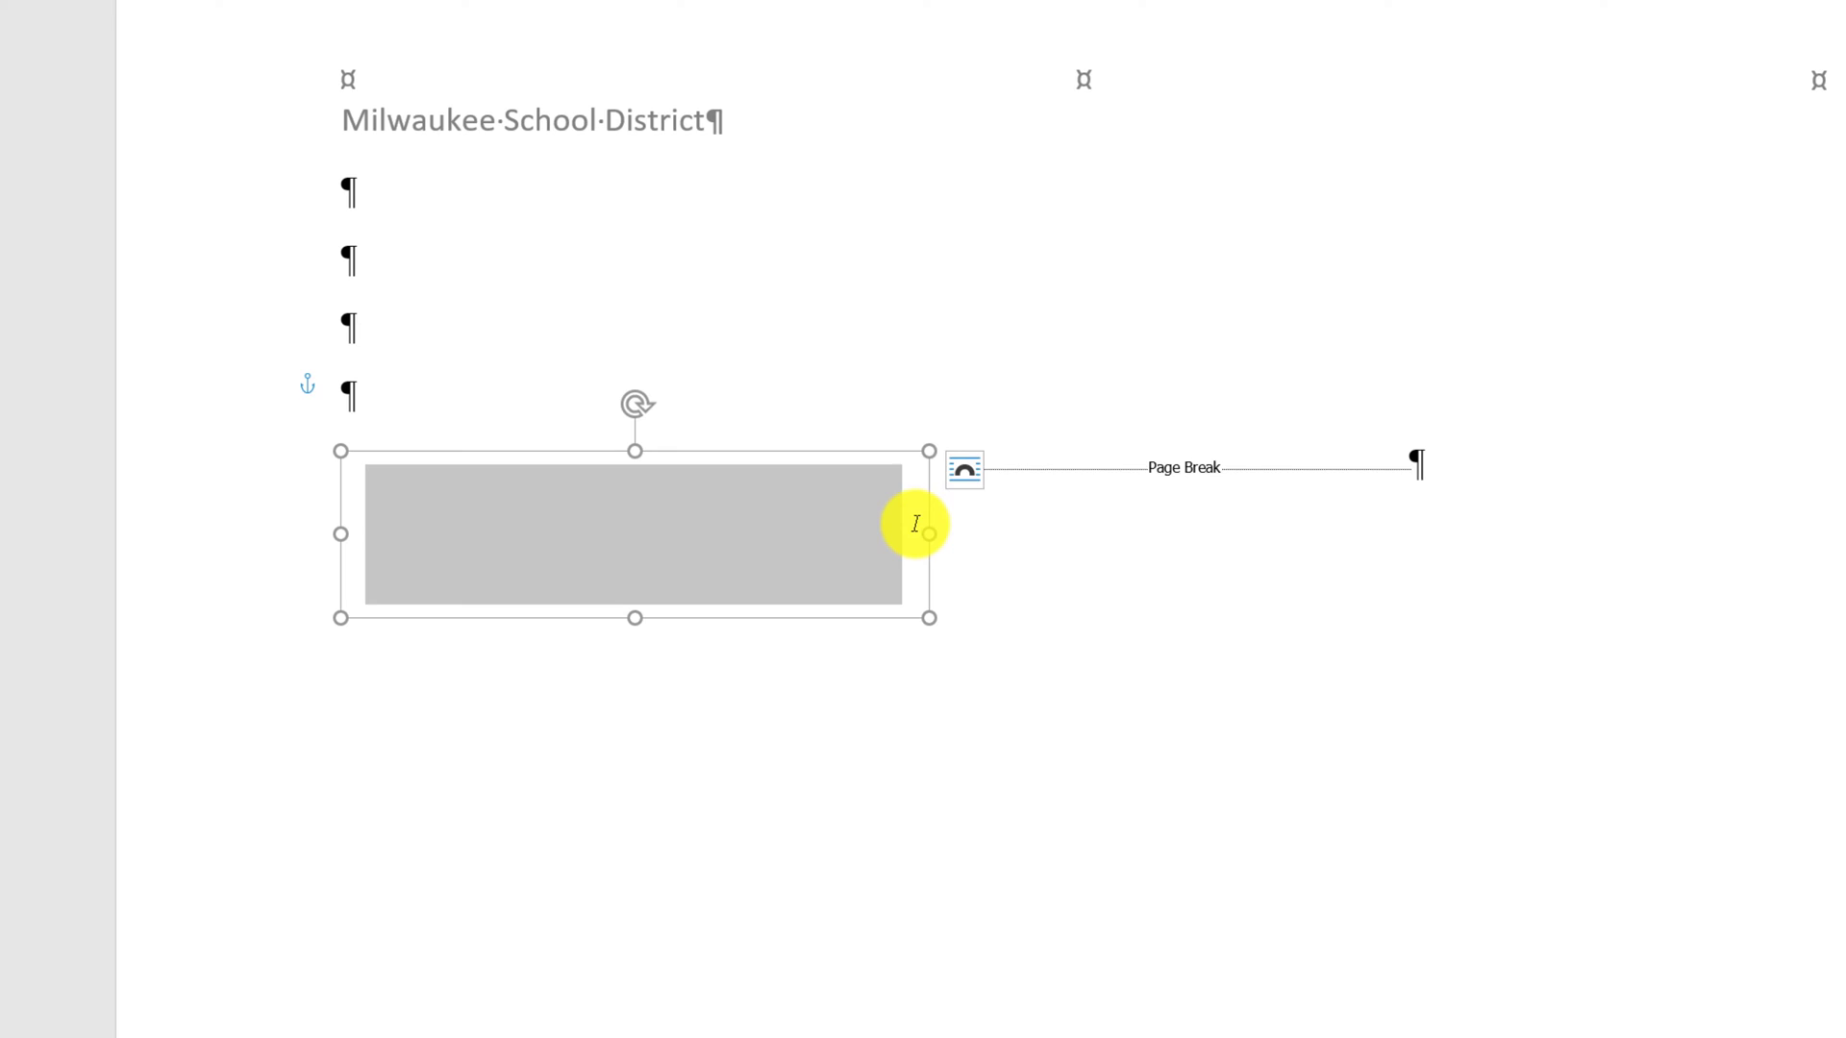
click(923, 546)
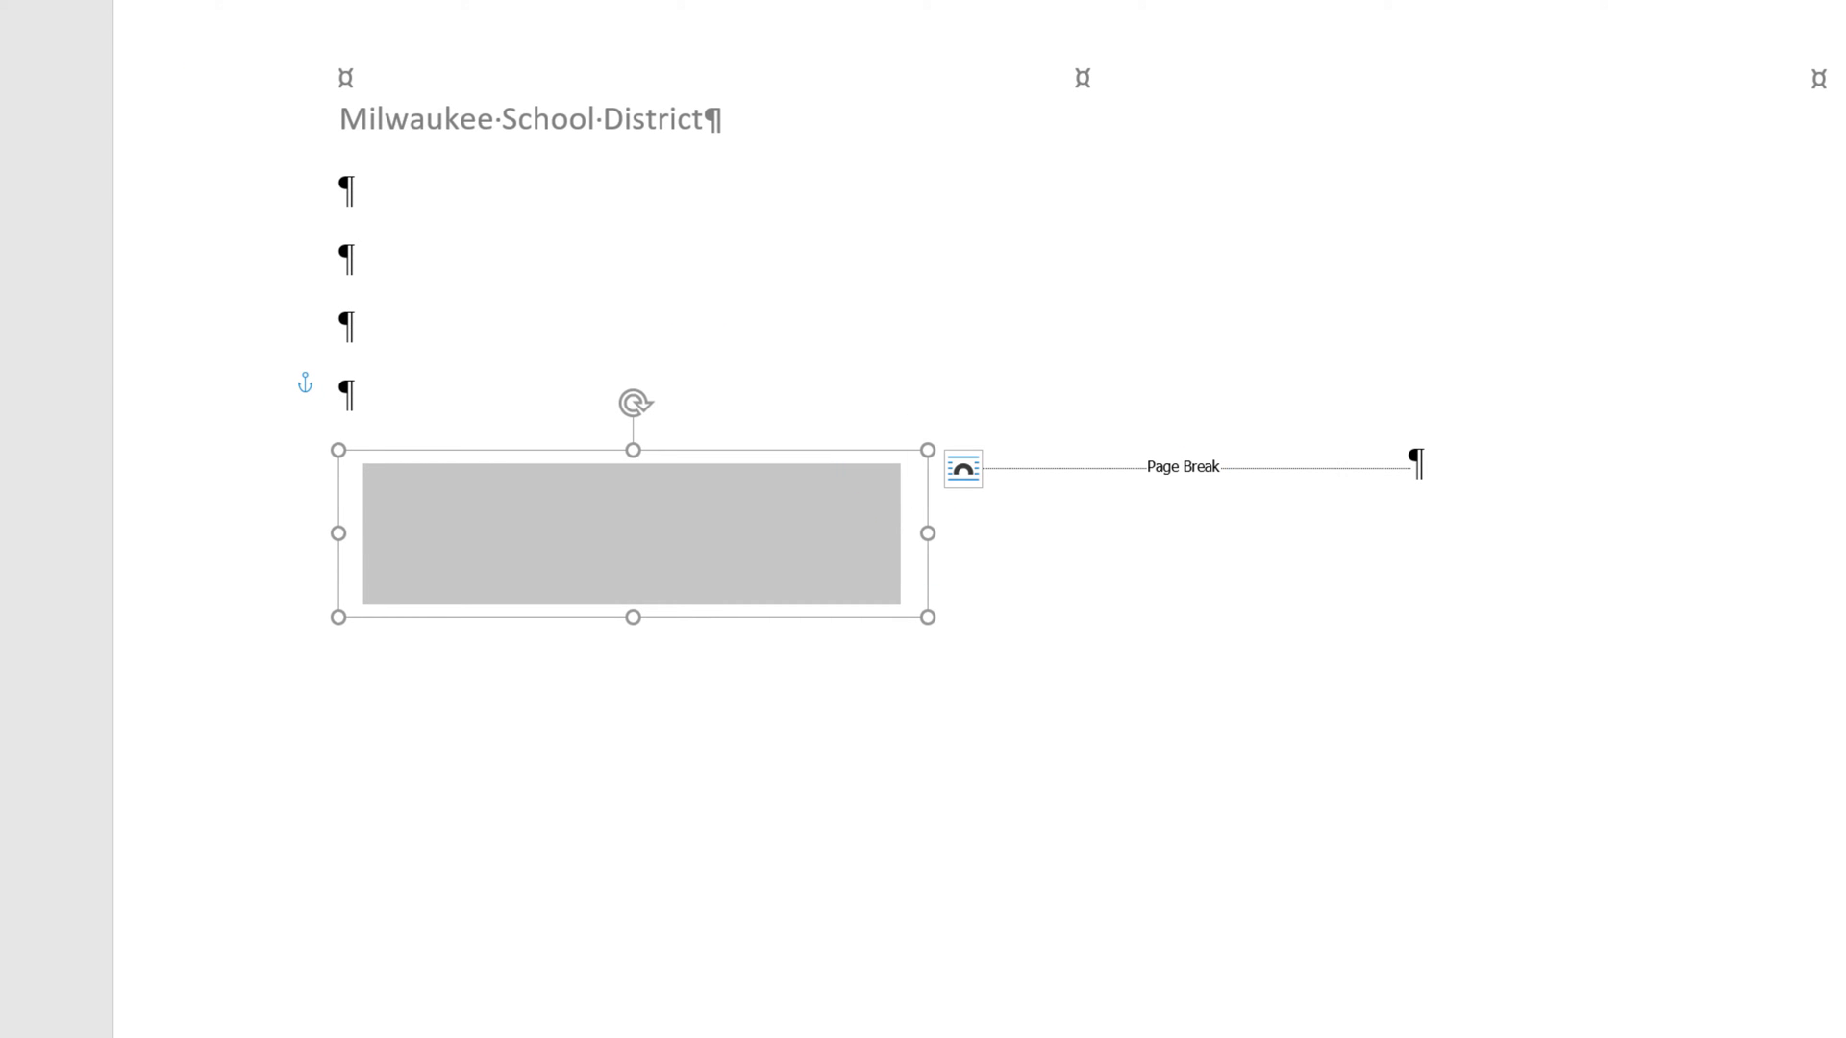
text(Flooded Area)
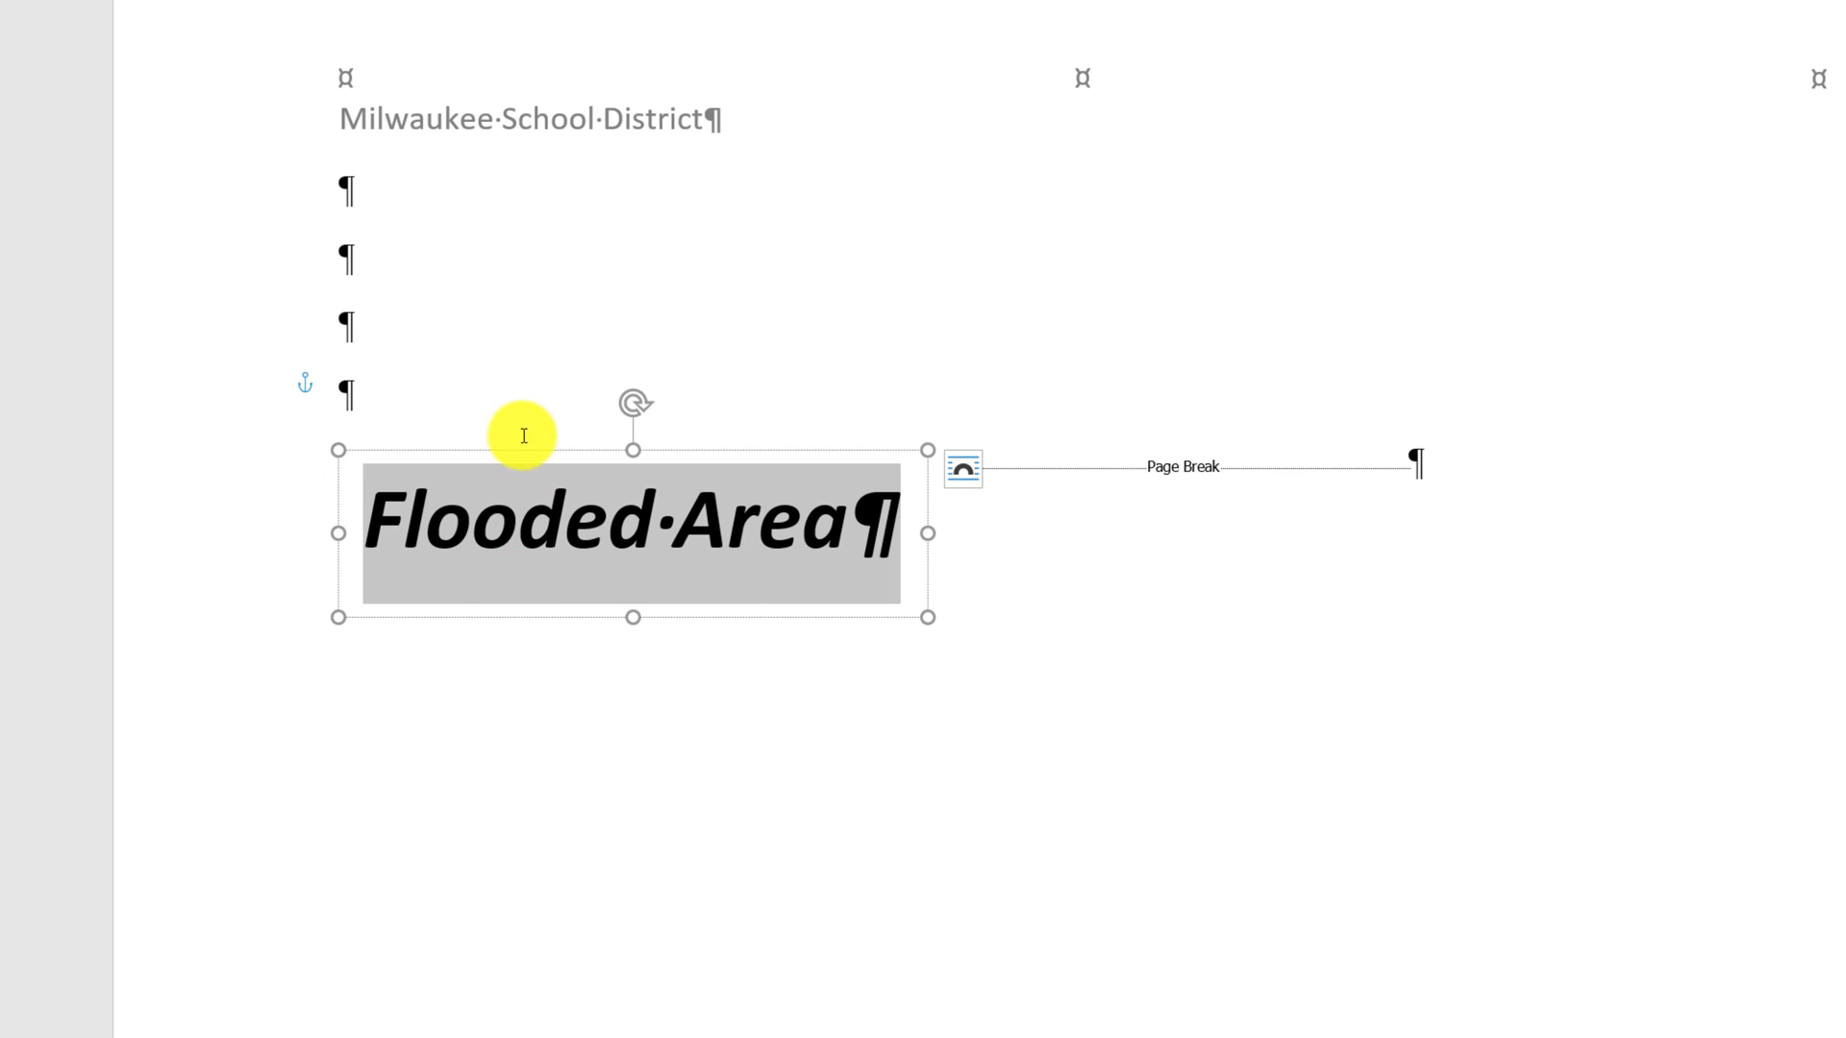
mouse_move(523, 435)
mouse_down()
mouse_move(509, 459)
mouse_move(519, 251)
mouse_move(1203, 275)
mouse_move(568, 259)
mouse_up()
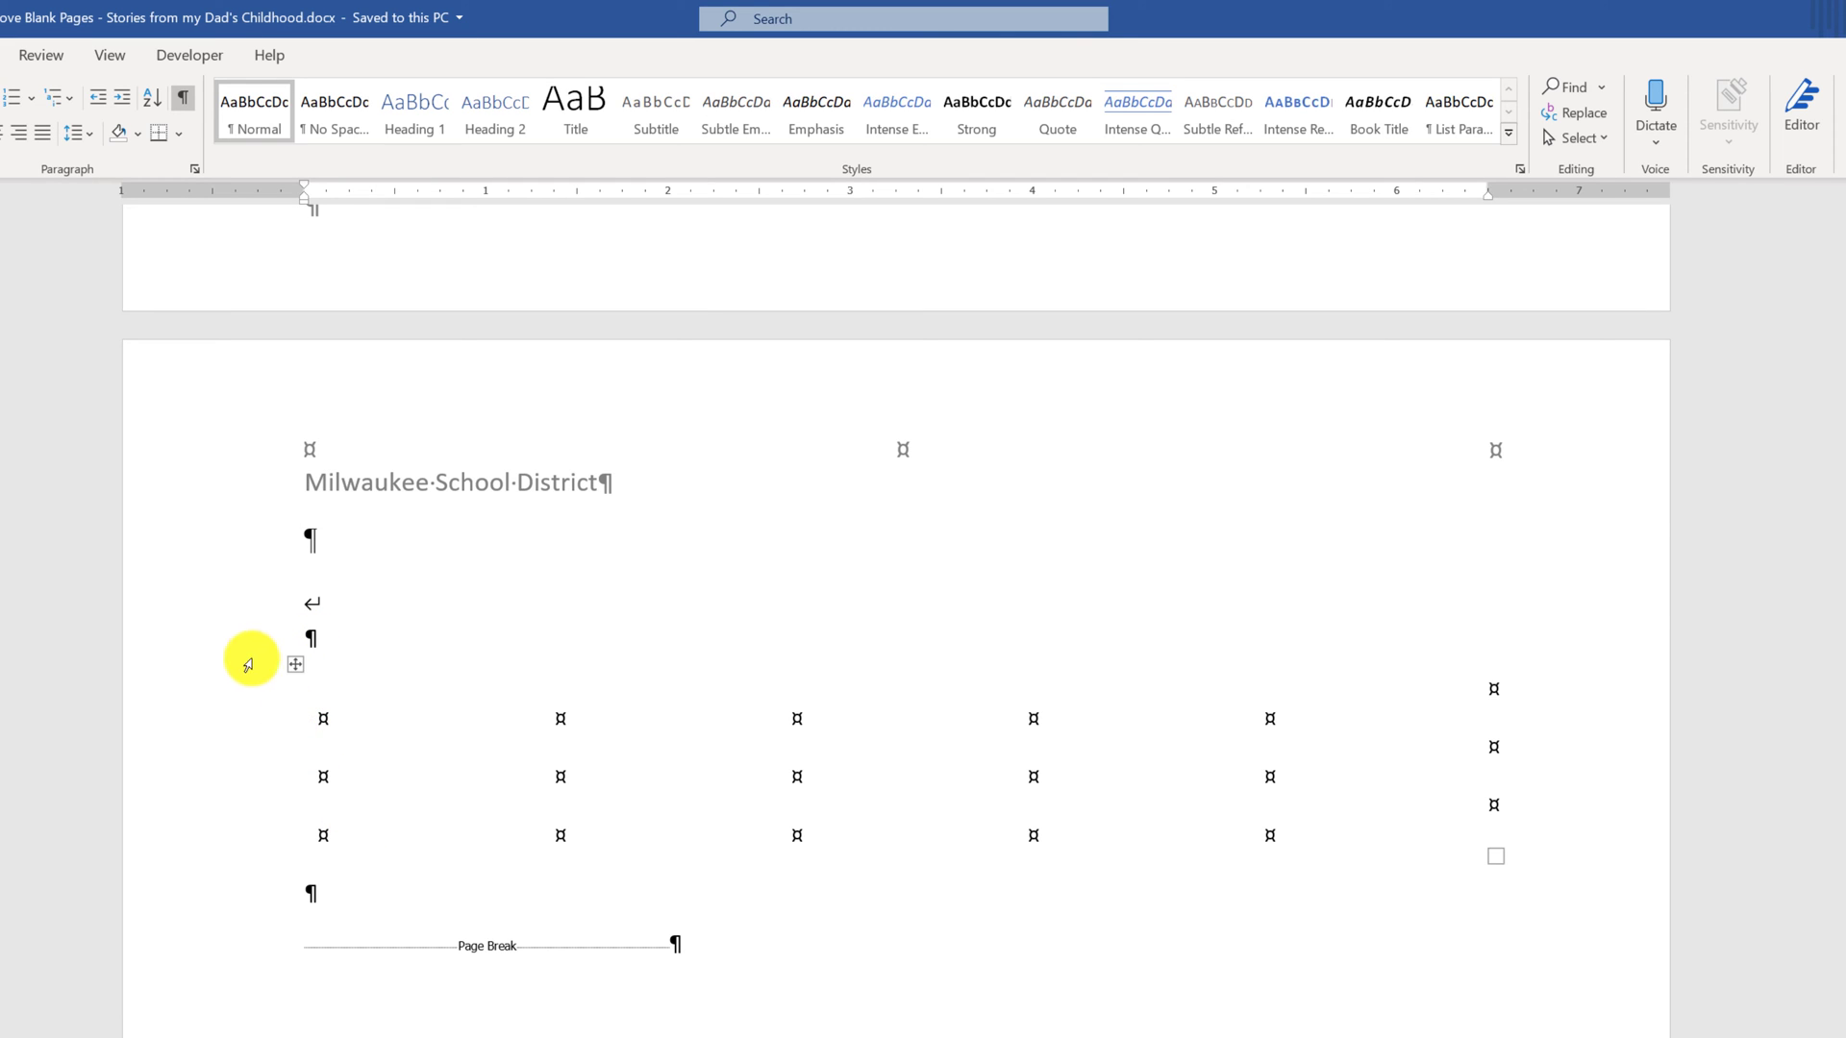
Select the empty table and apply All Borders to every cell
click(294, 667)
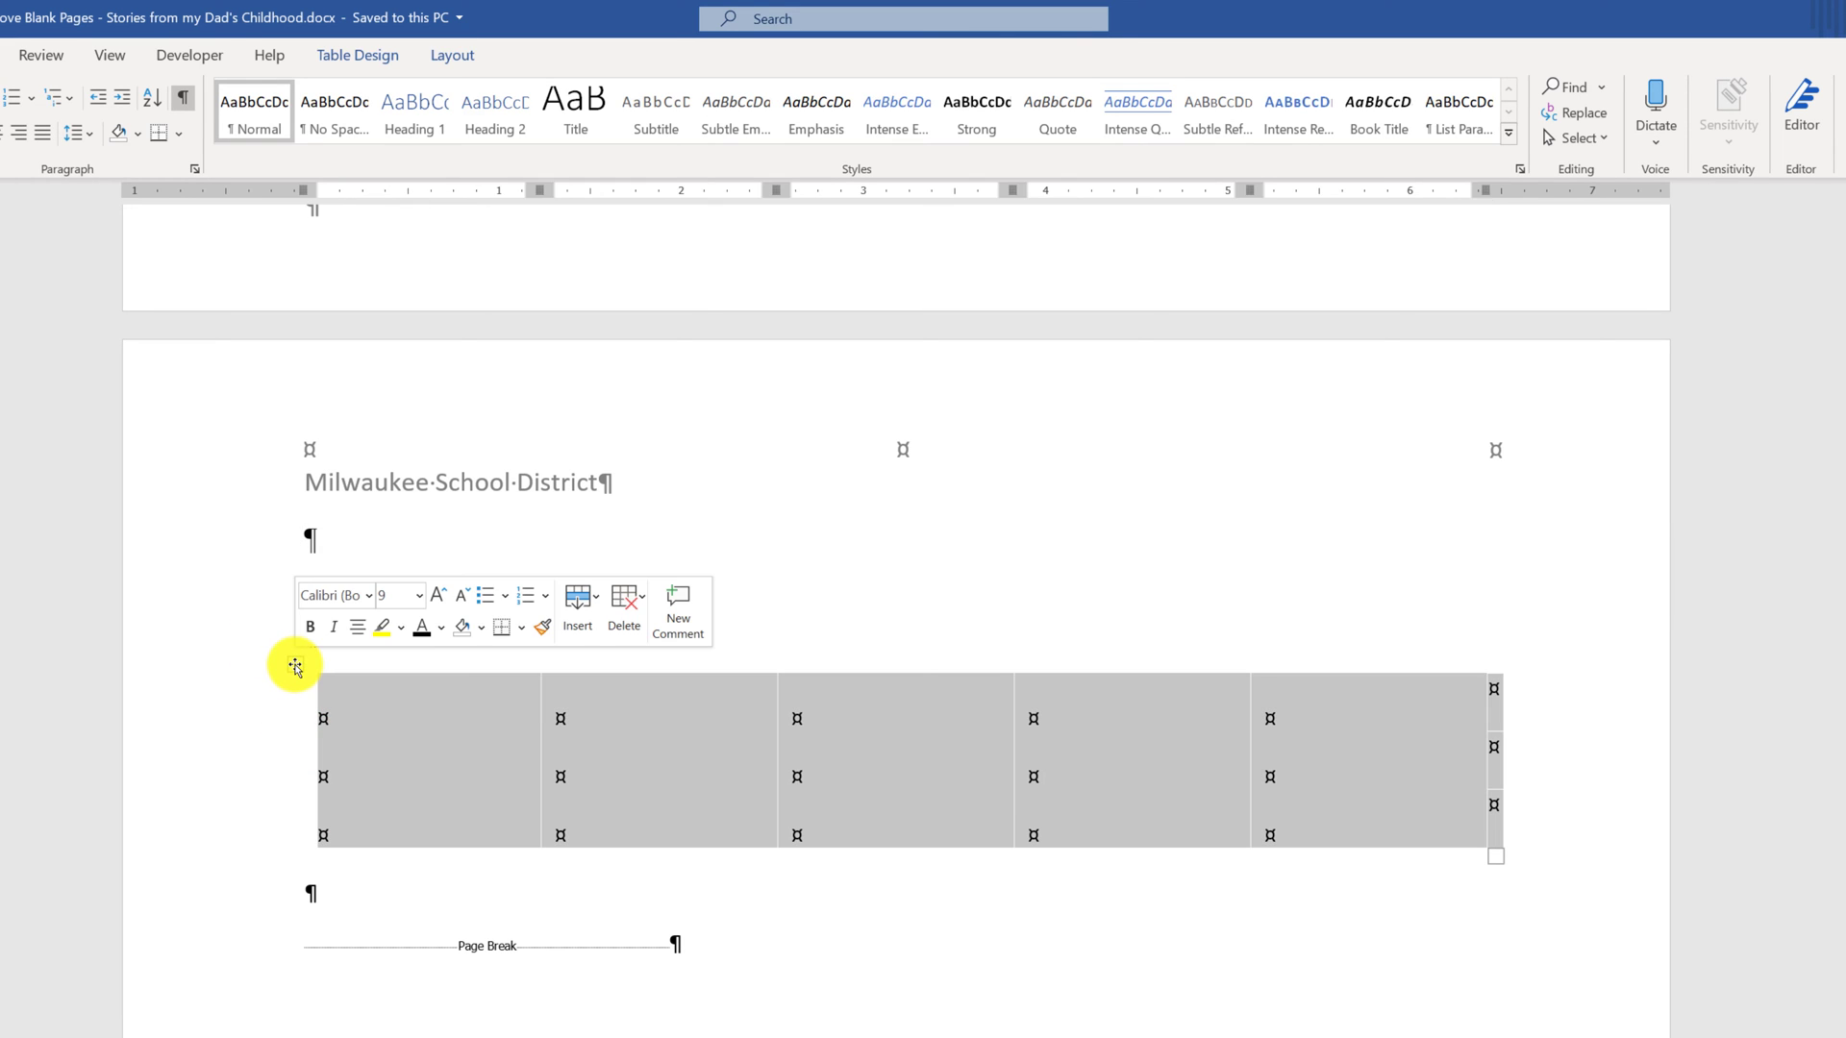
click(183, 135)
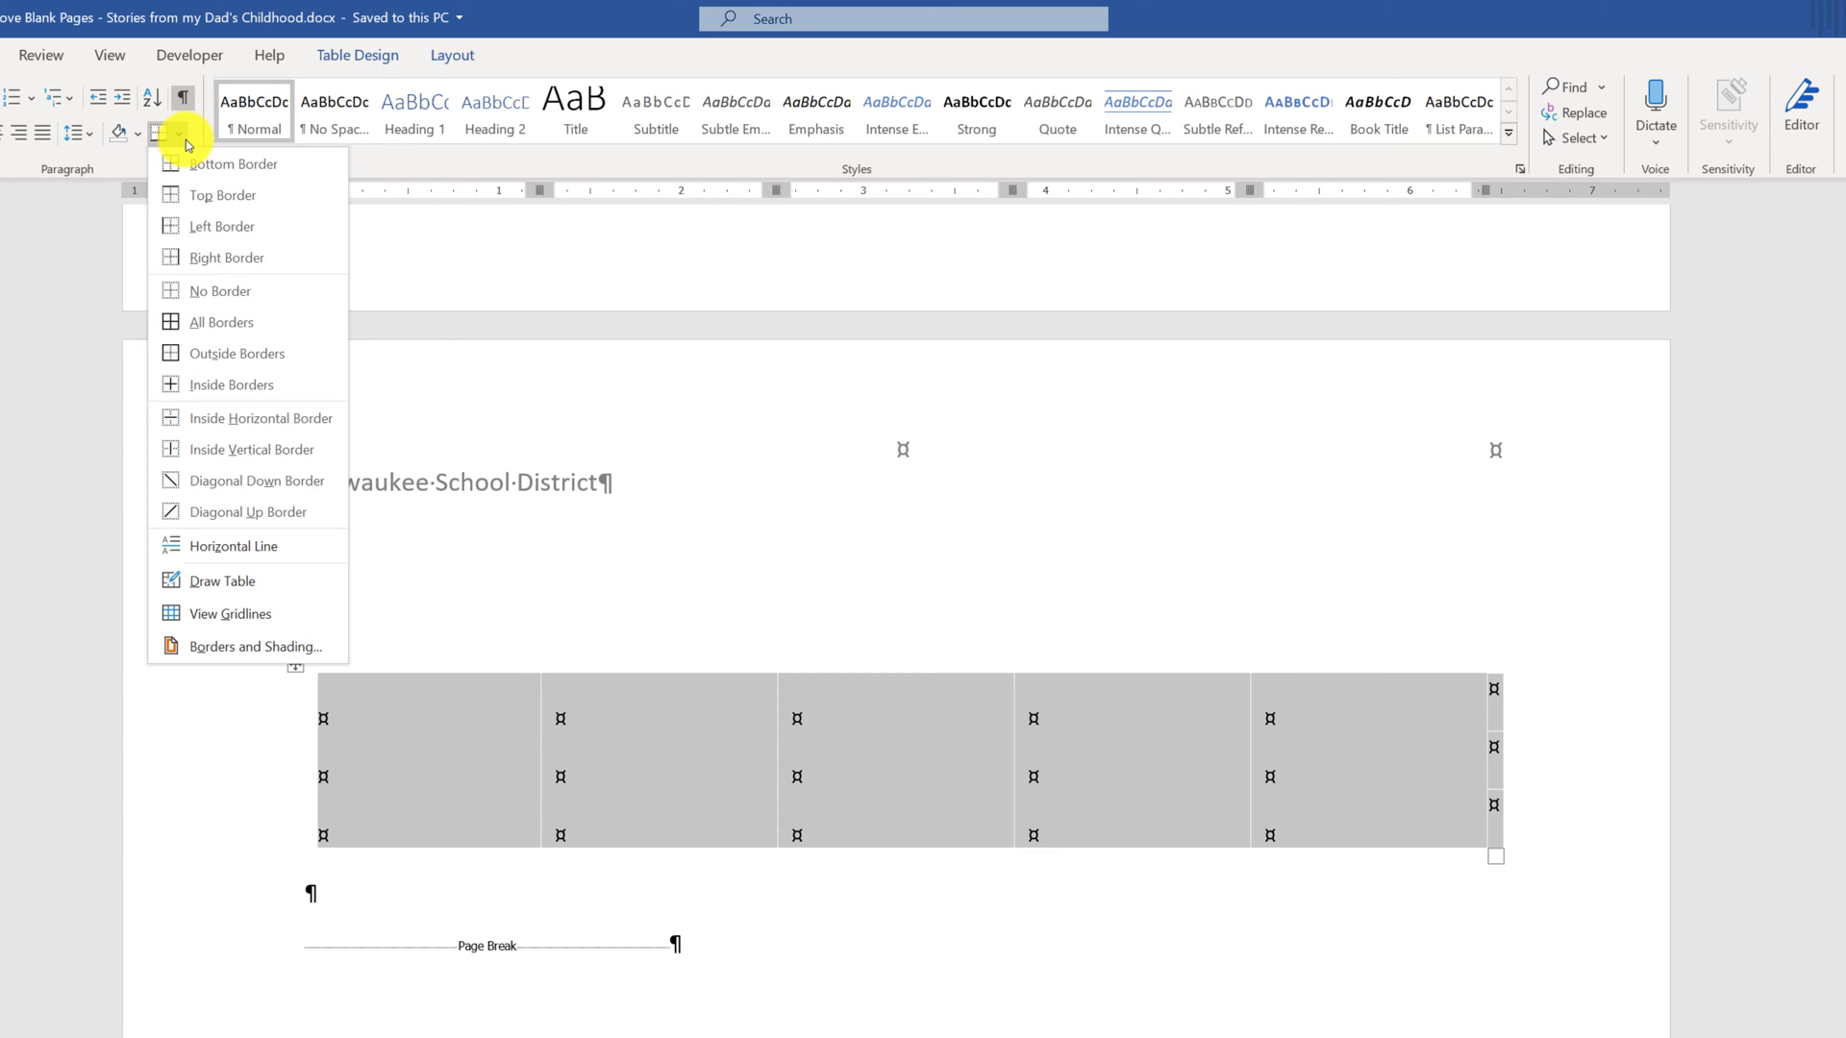
click(206, 322)
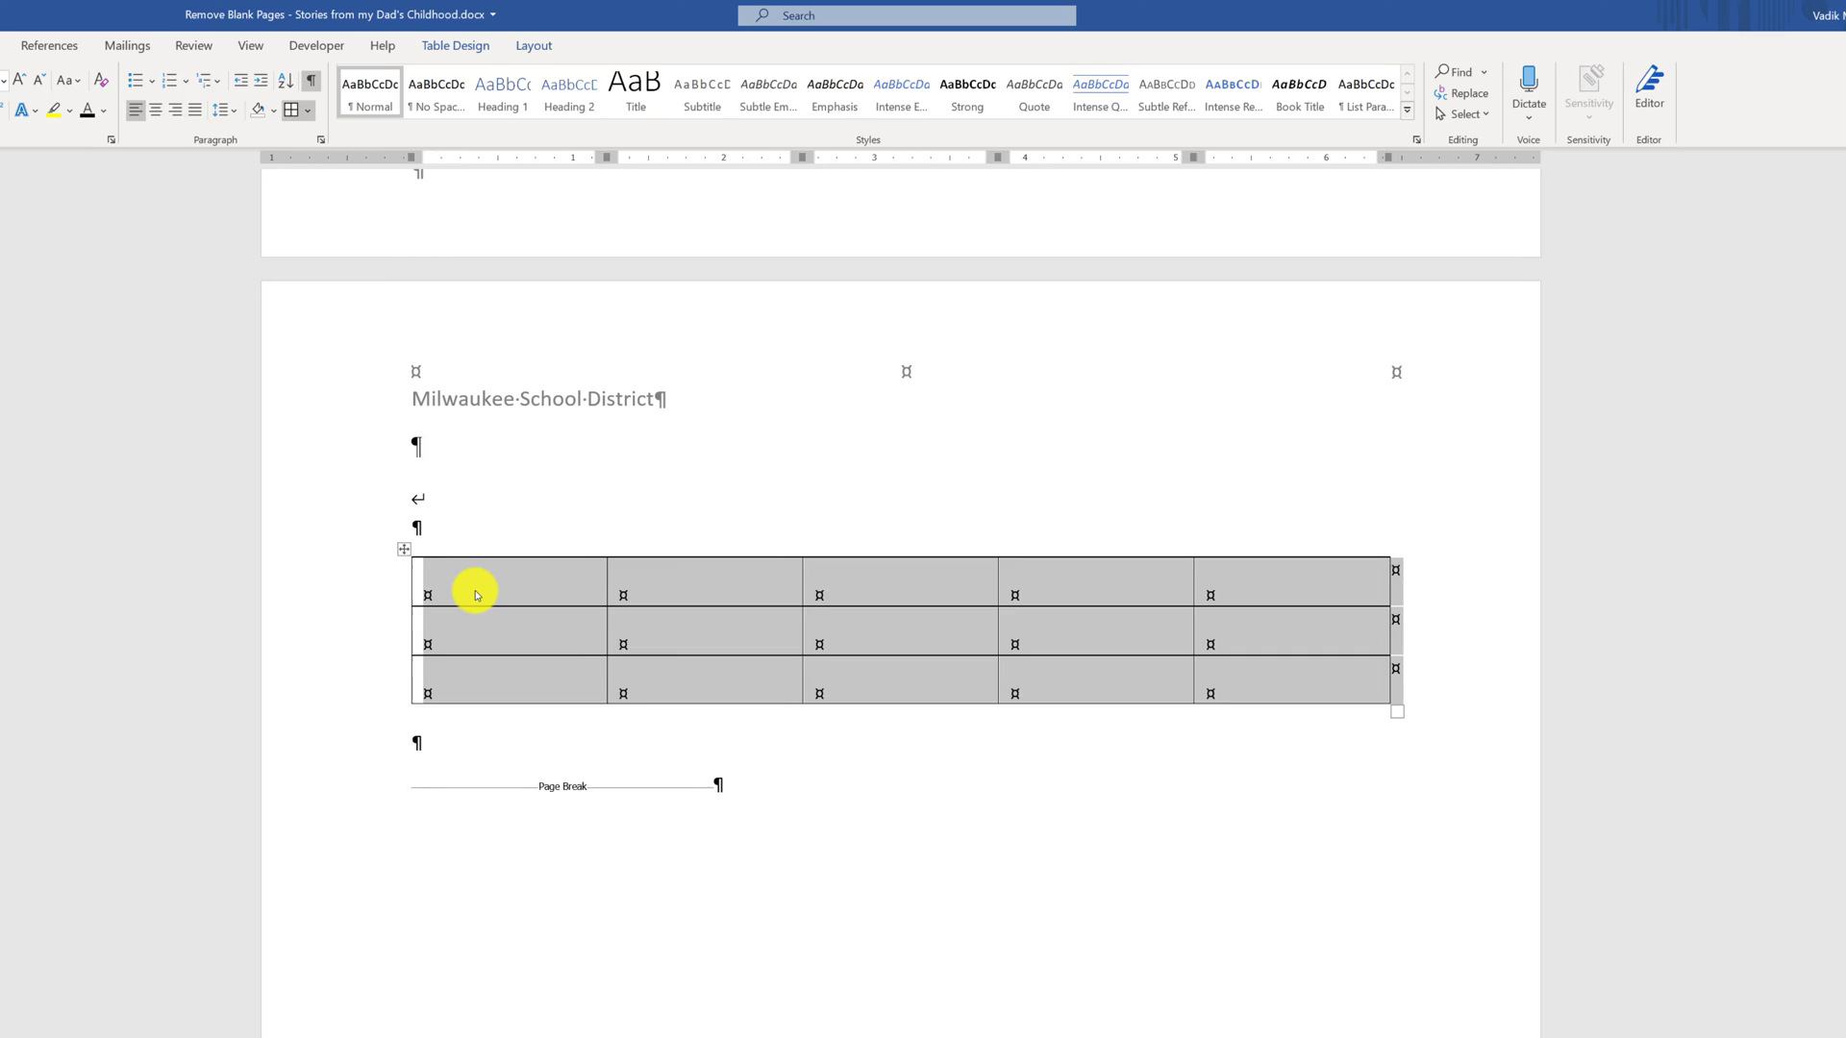
right_click(494, 574)
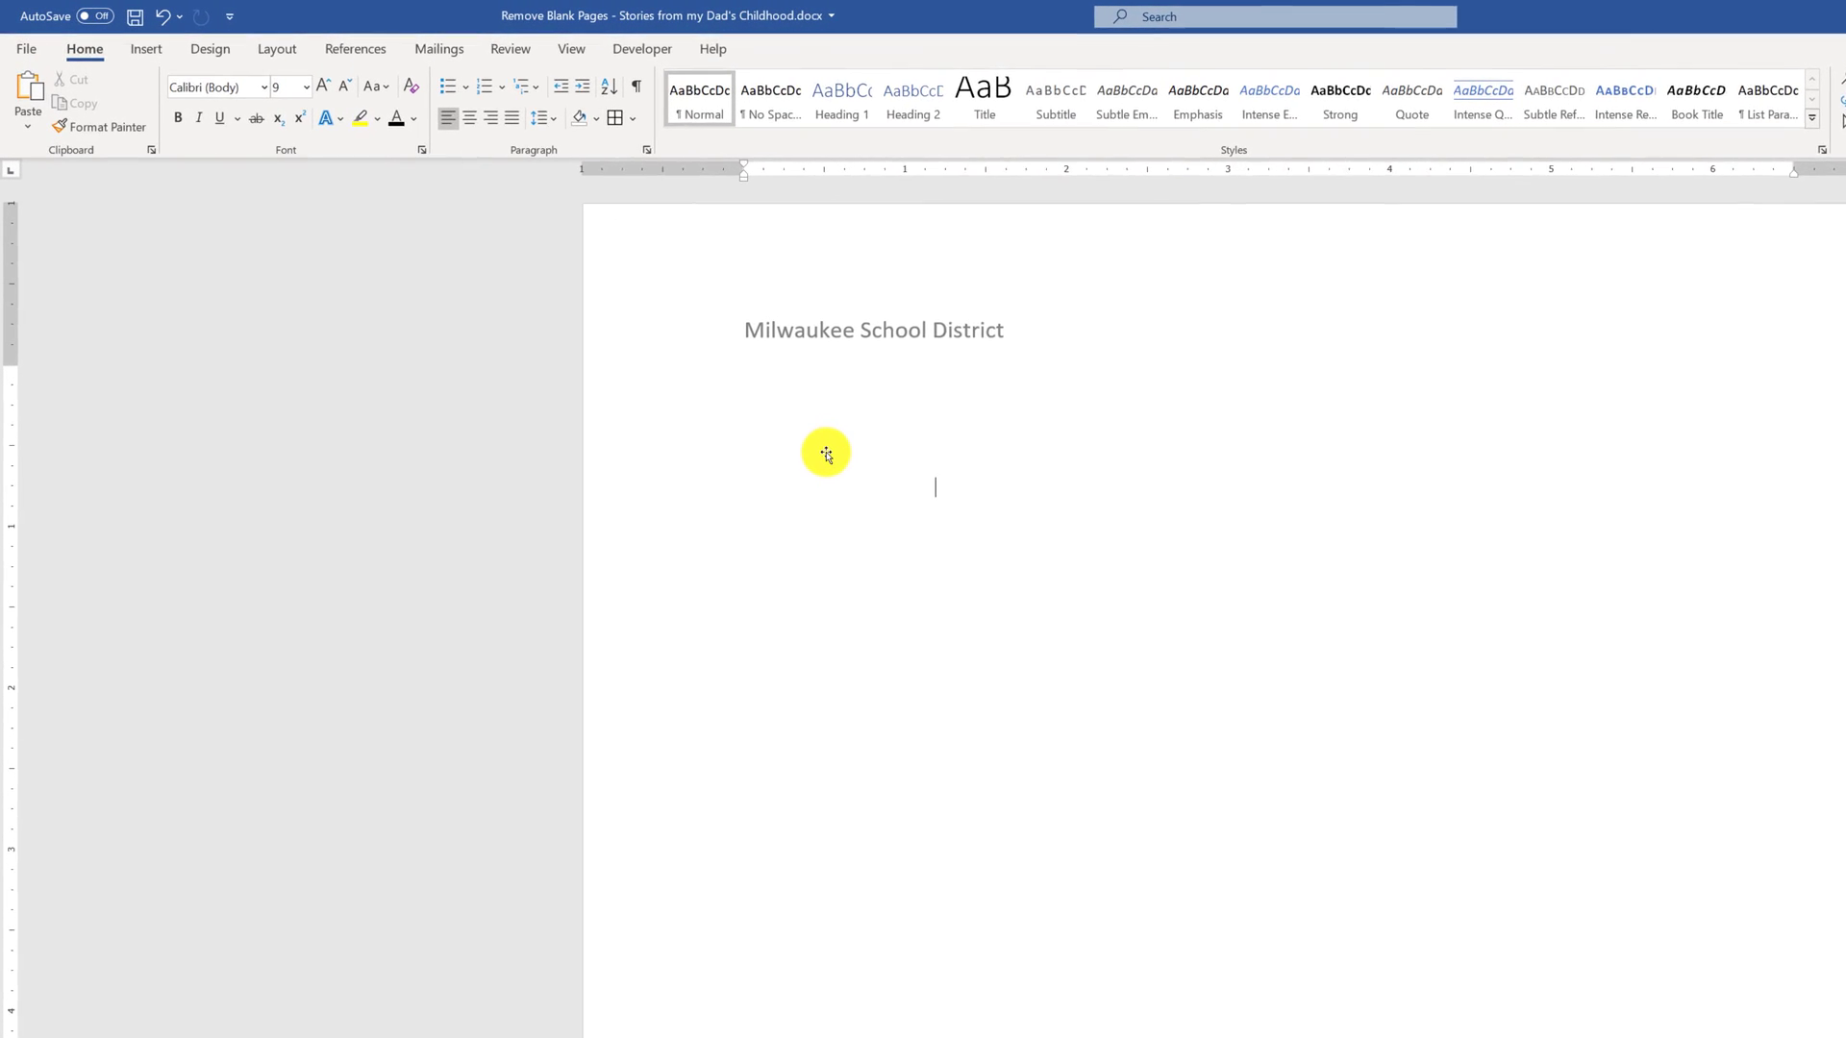
Delete the invisible empty picture under the heading and turn formatting marks back on
click(856, 458)
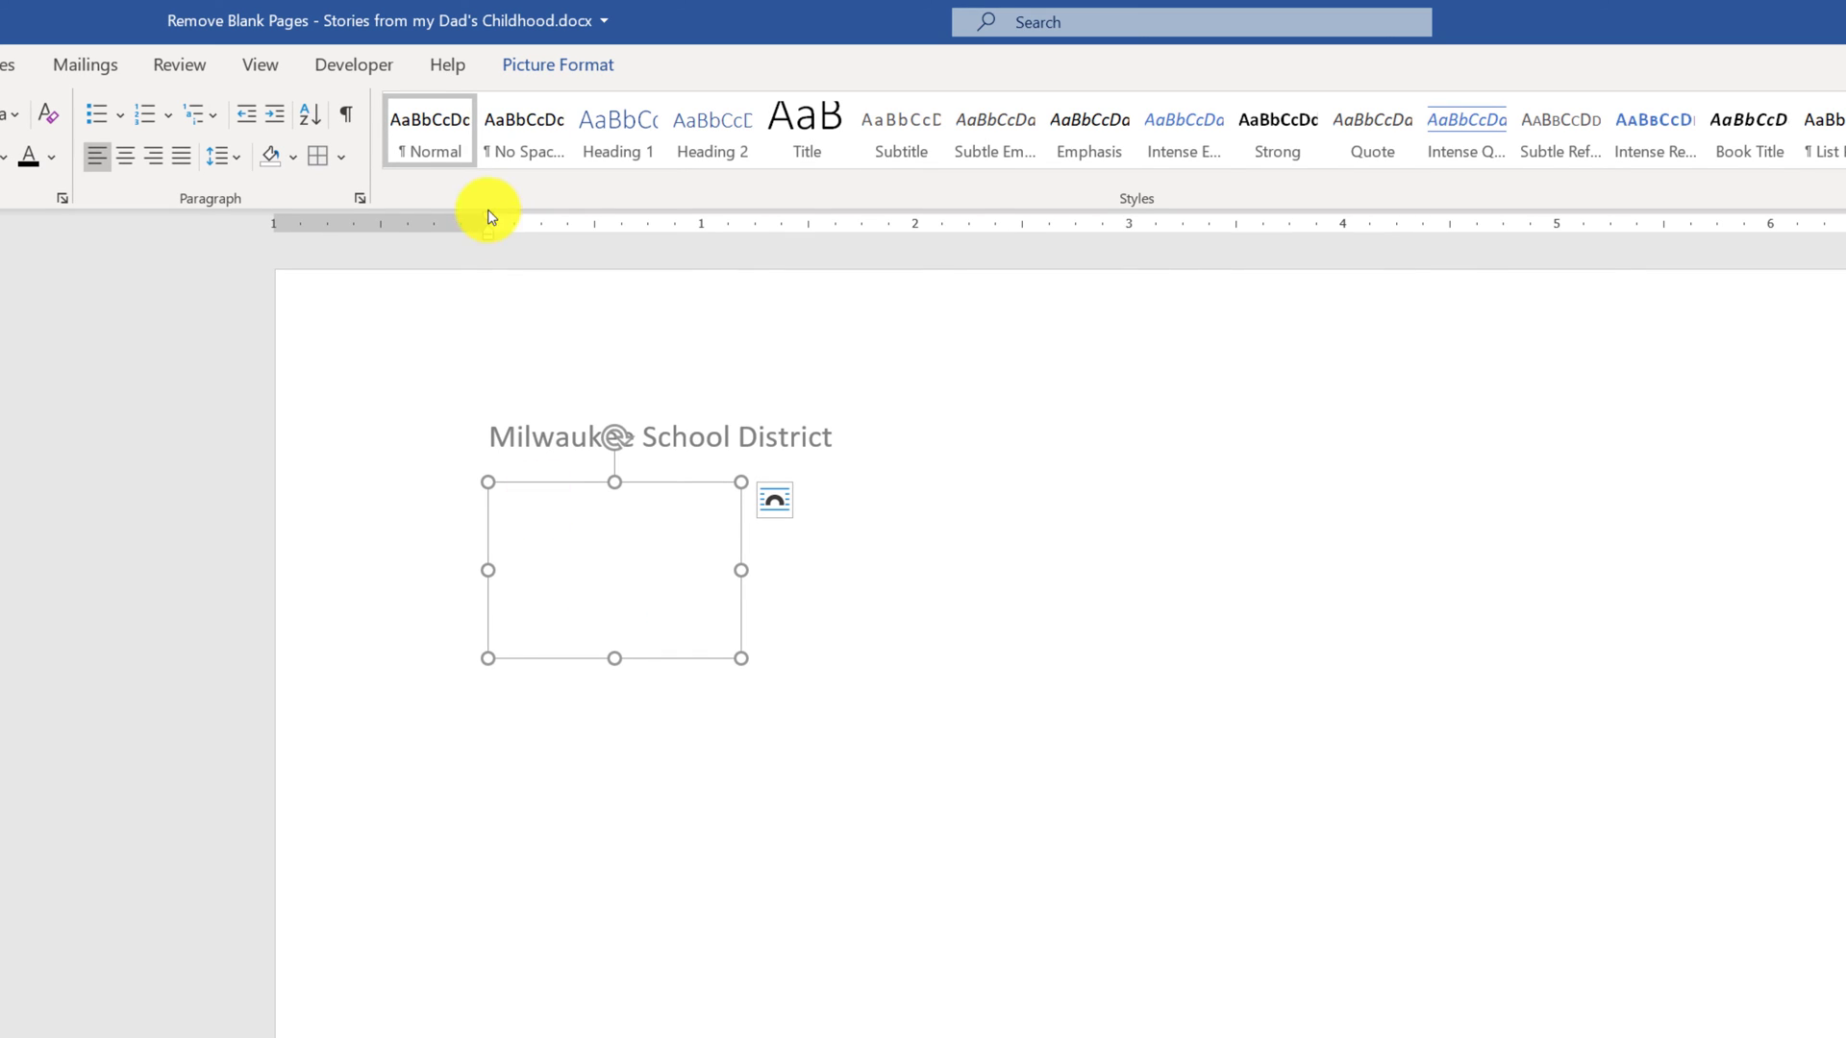
key(Delete)
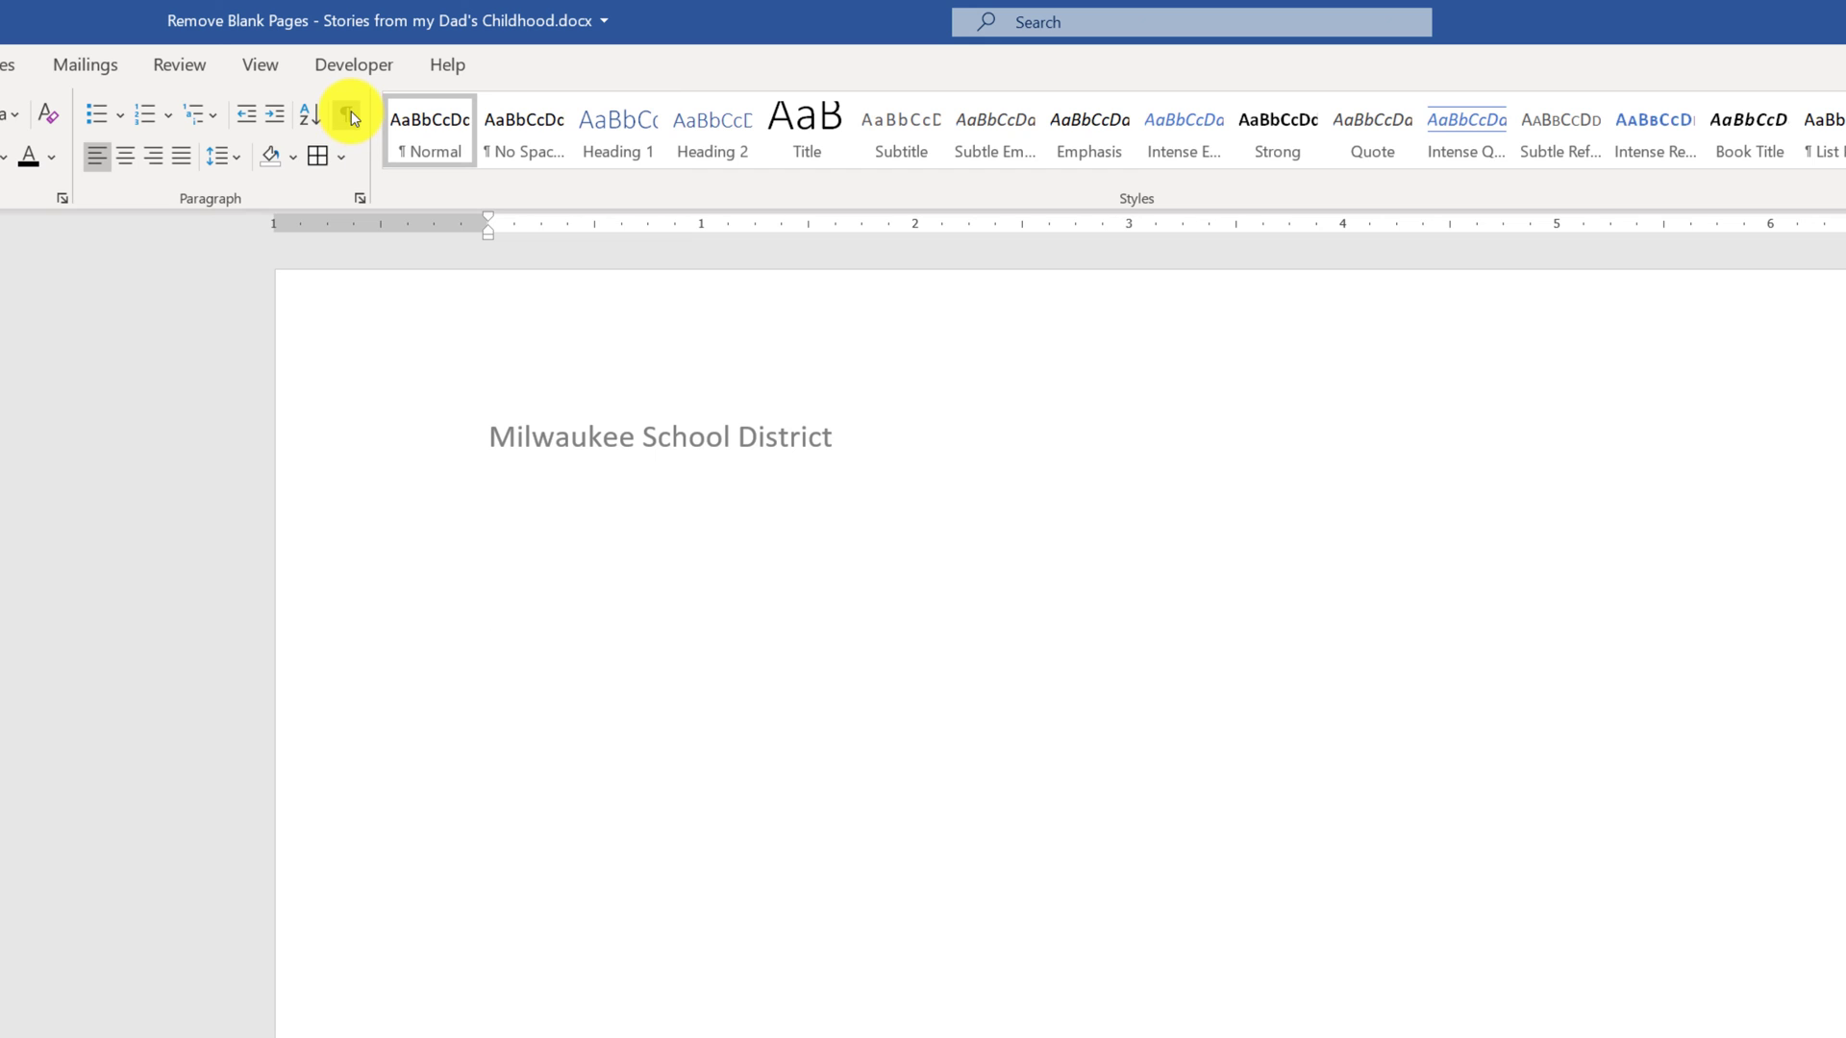
click(351, 115)
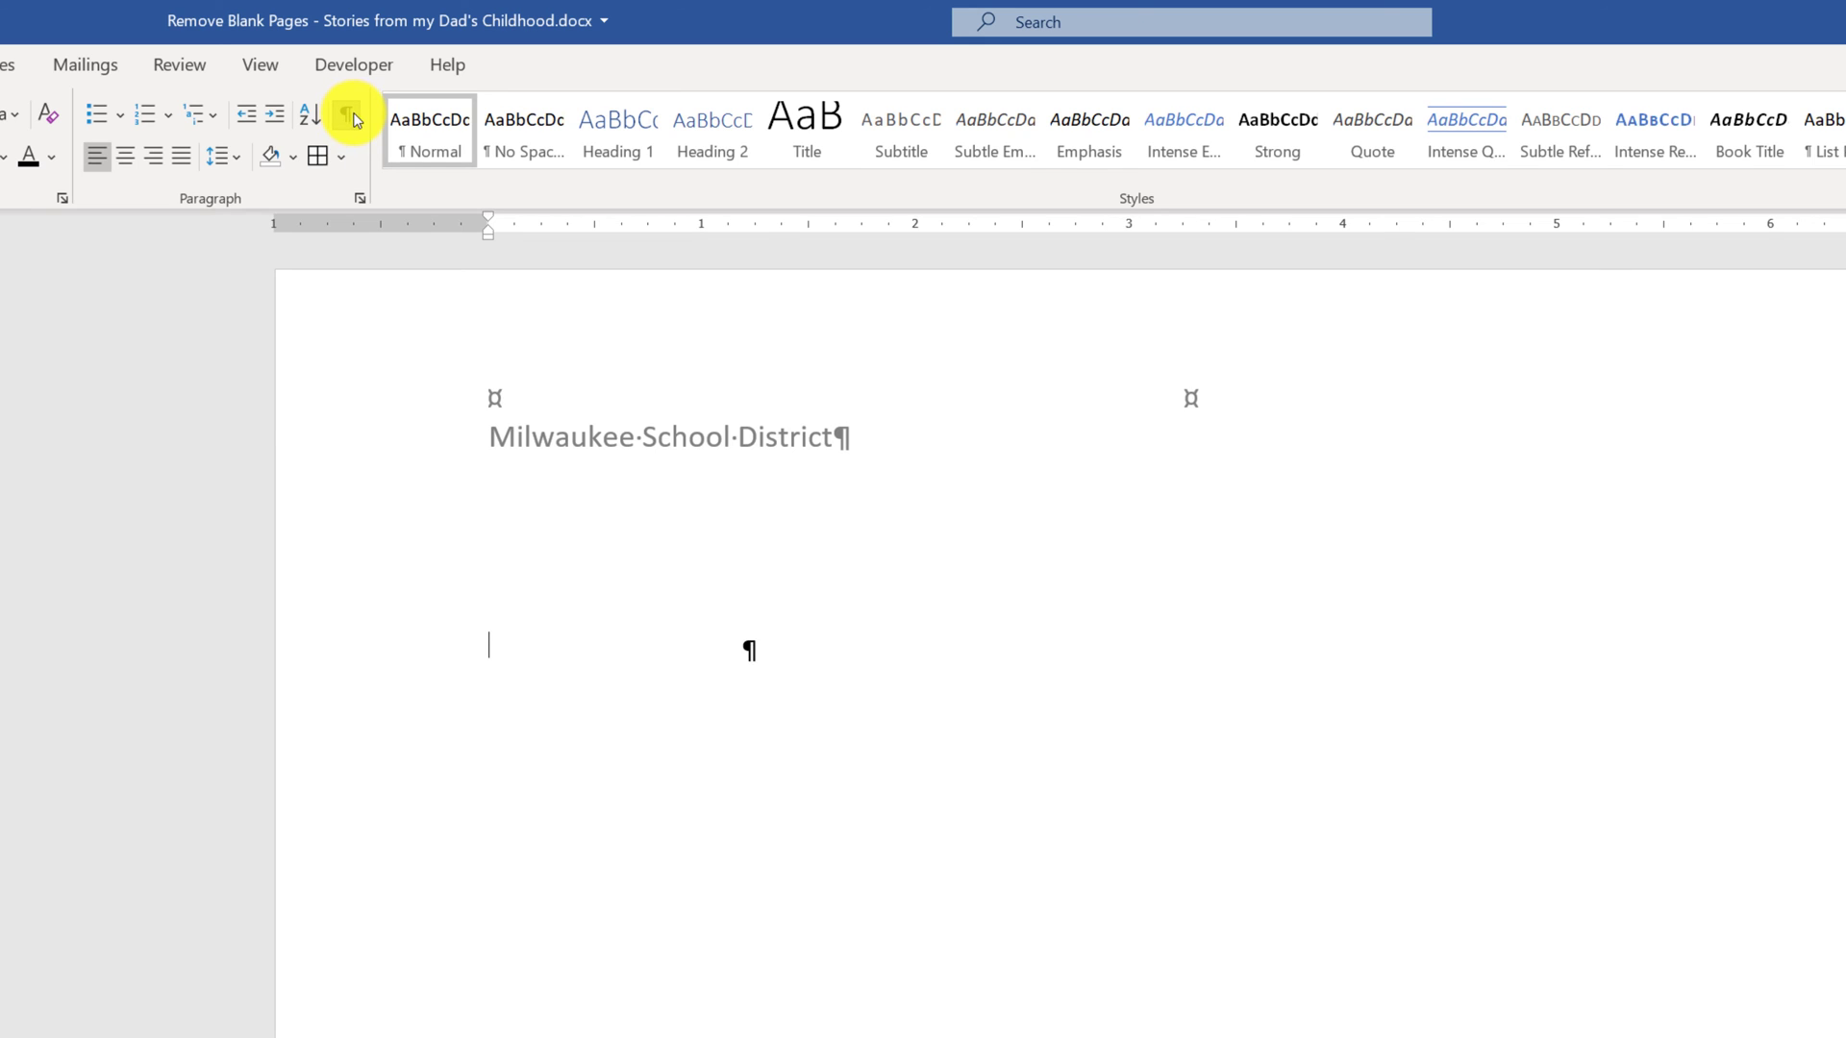
Select, resize and delete the second invisible empty picture
click(604, 567)
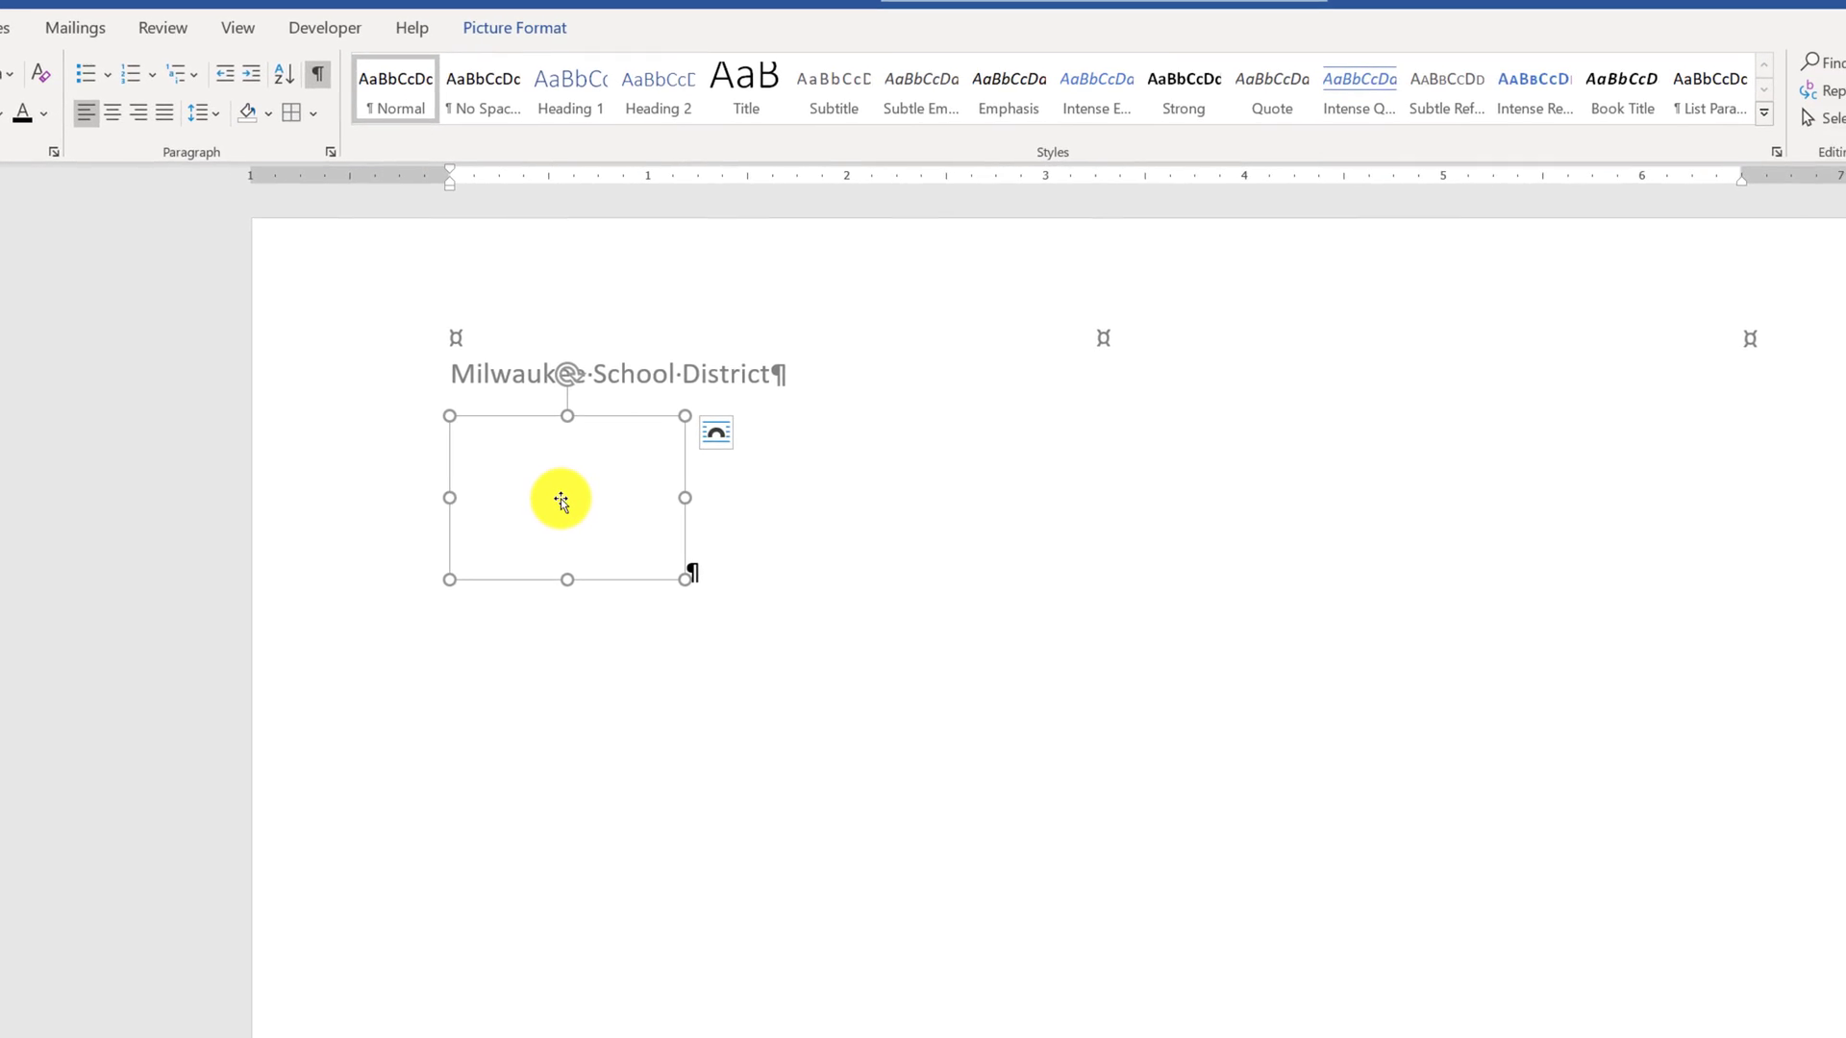
drag(644, 523, 597, 506)
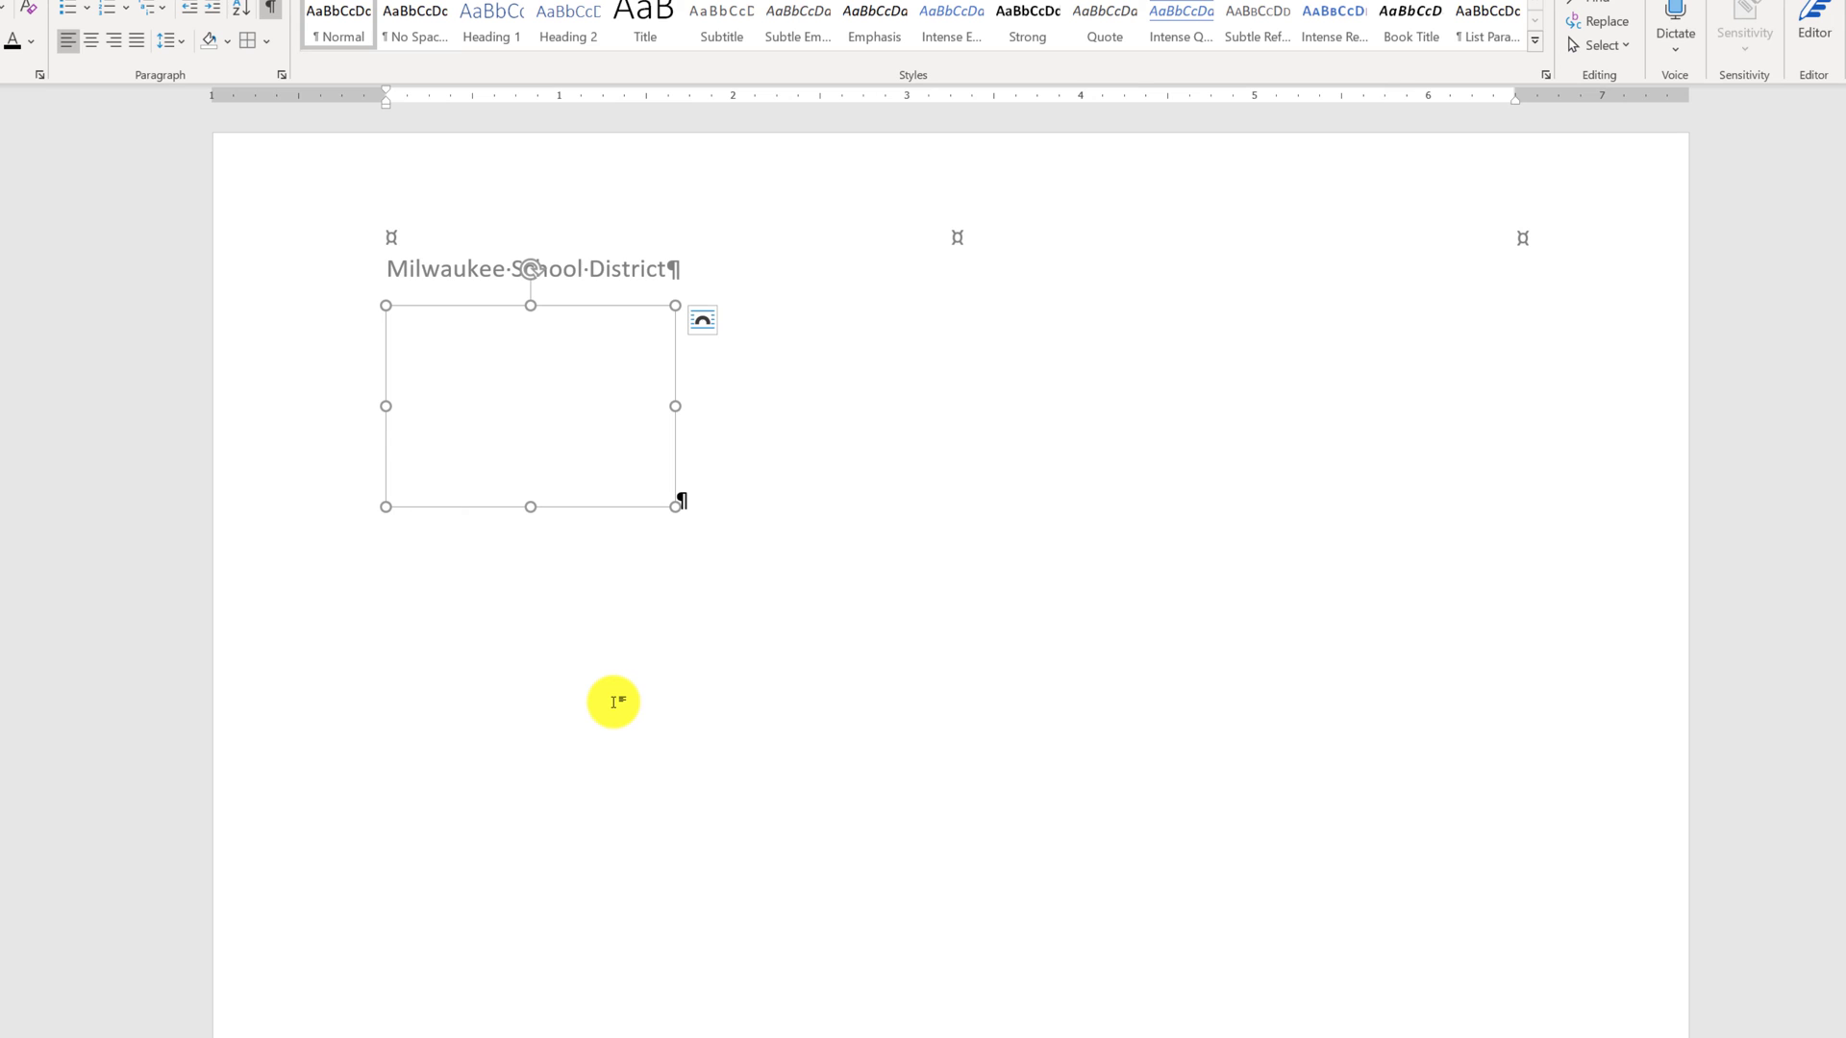
right_click(555, 432)
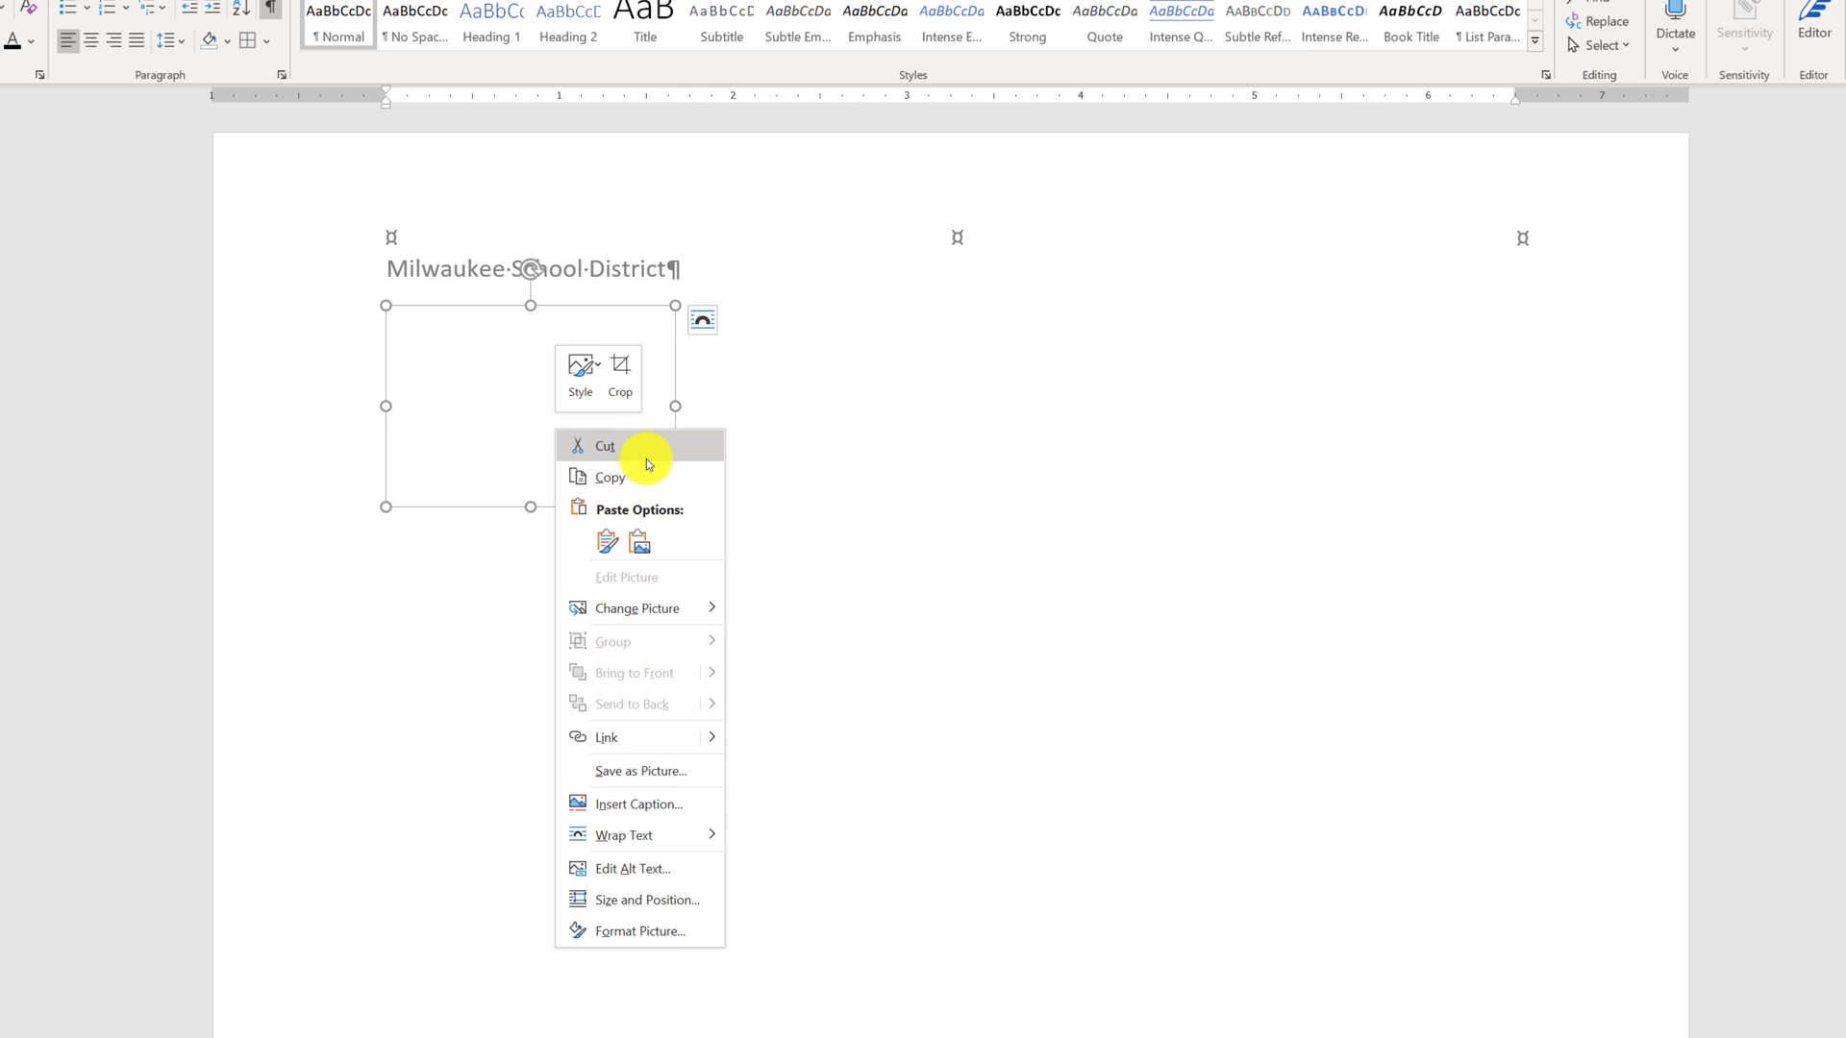
key(Delete)
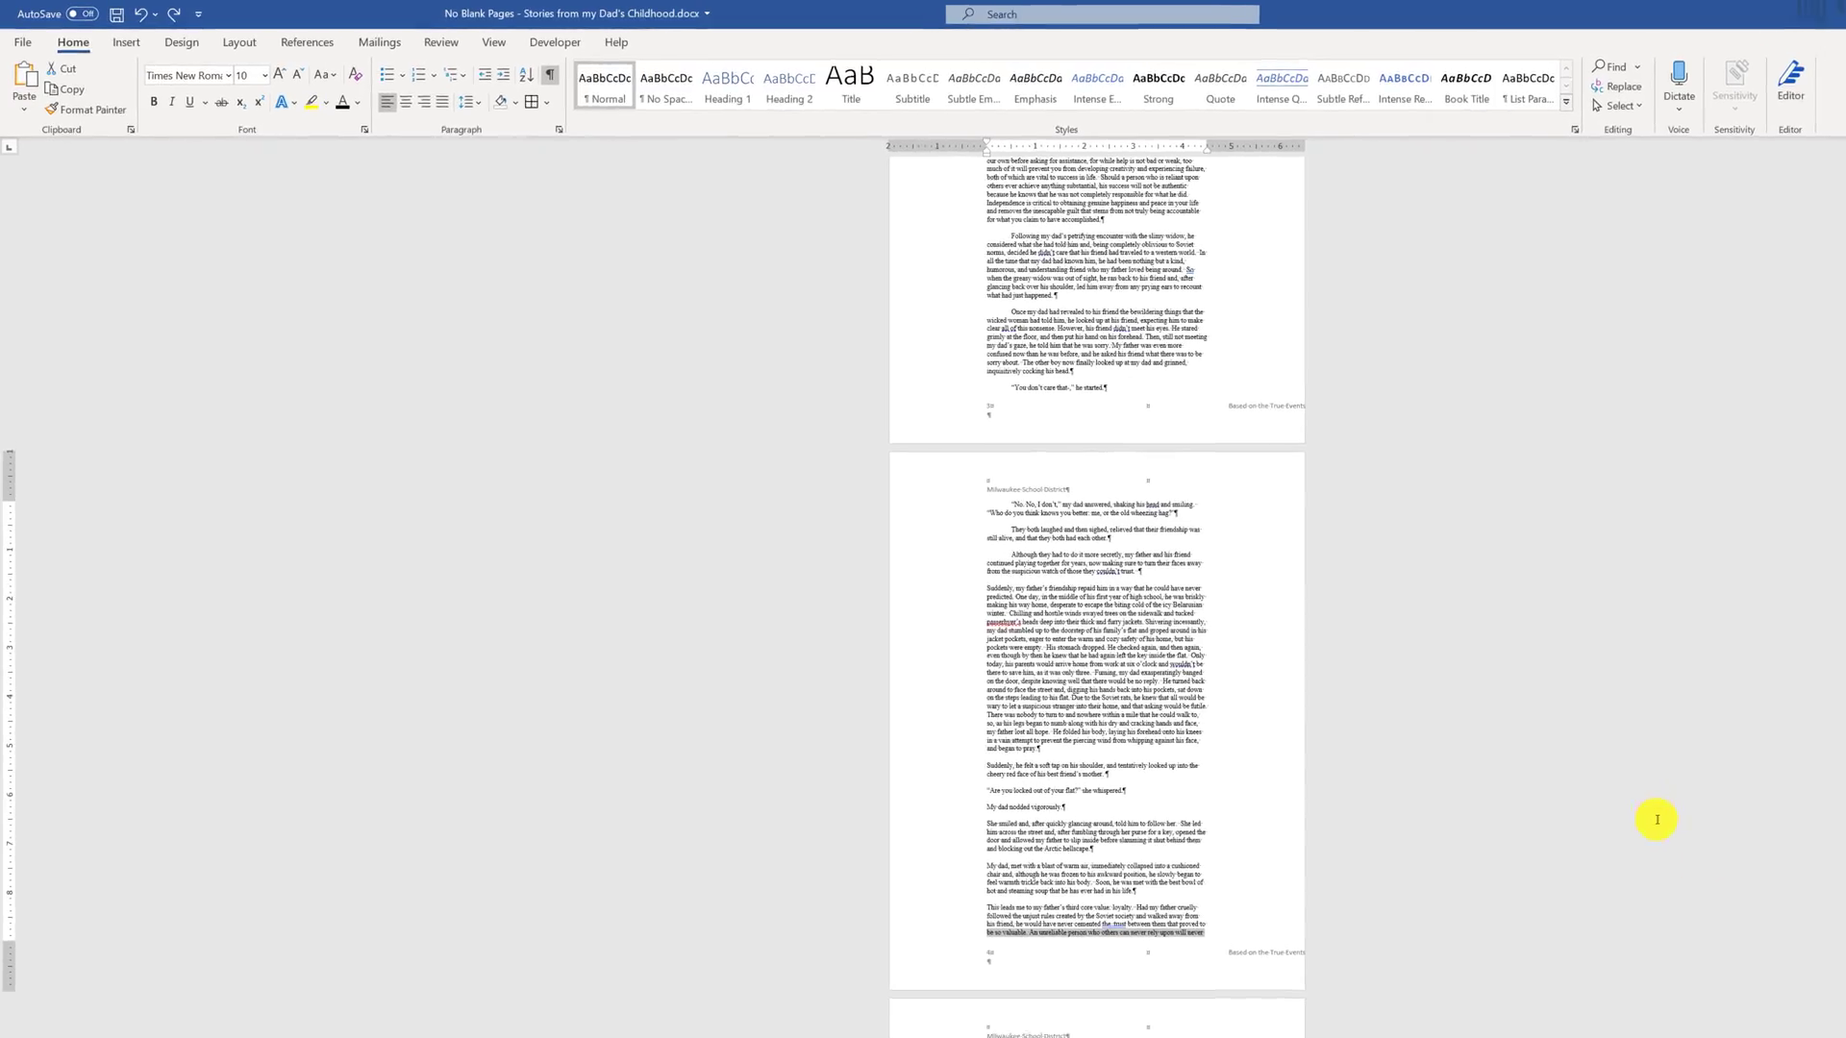
scroll(1660, 857, up, 2)
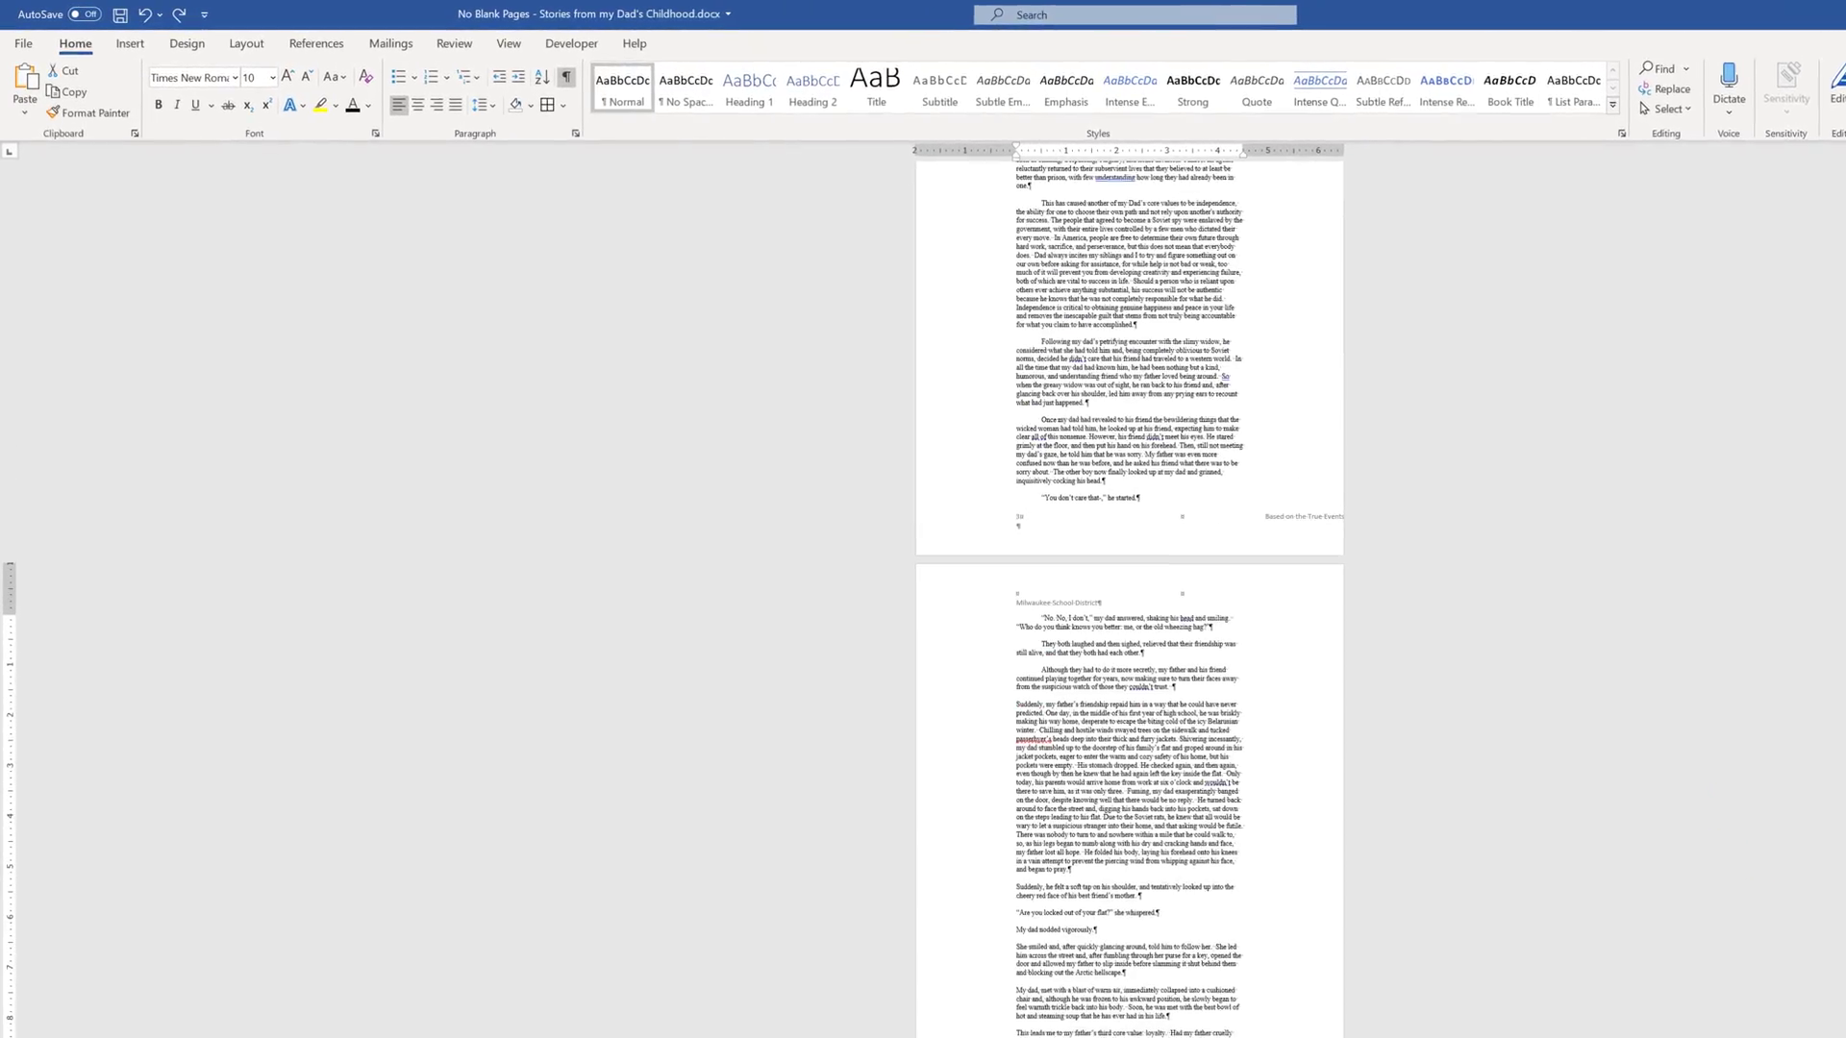
scroll(1660, 858, up, 3)
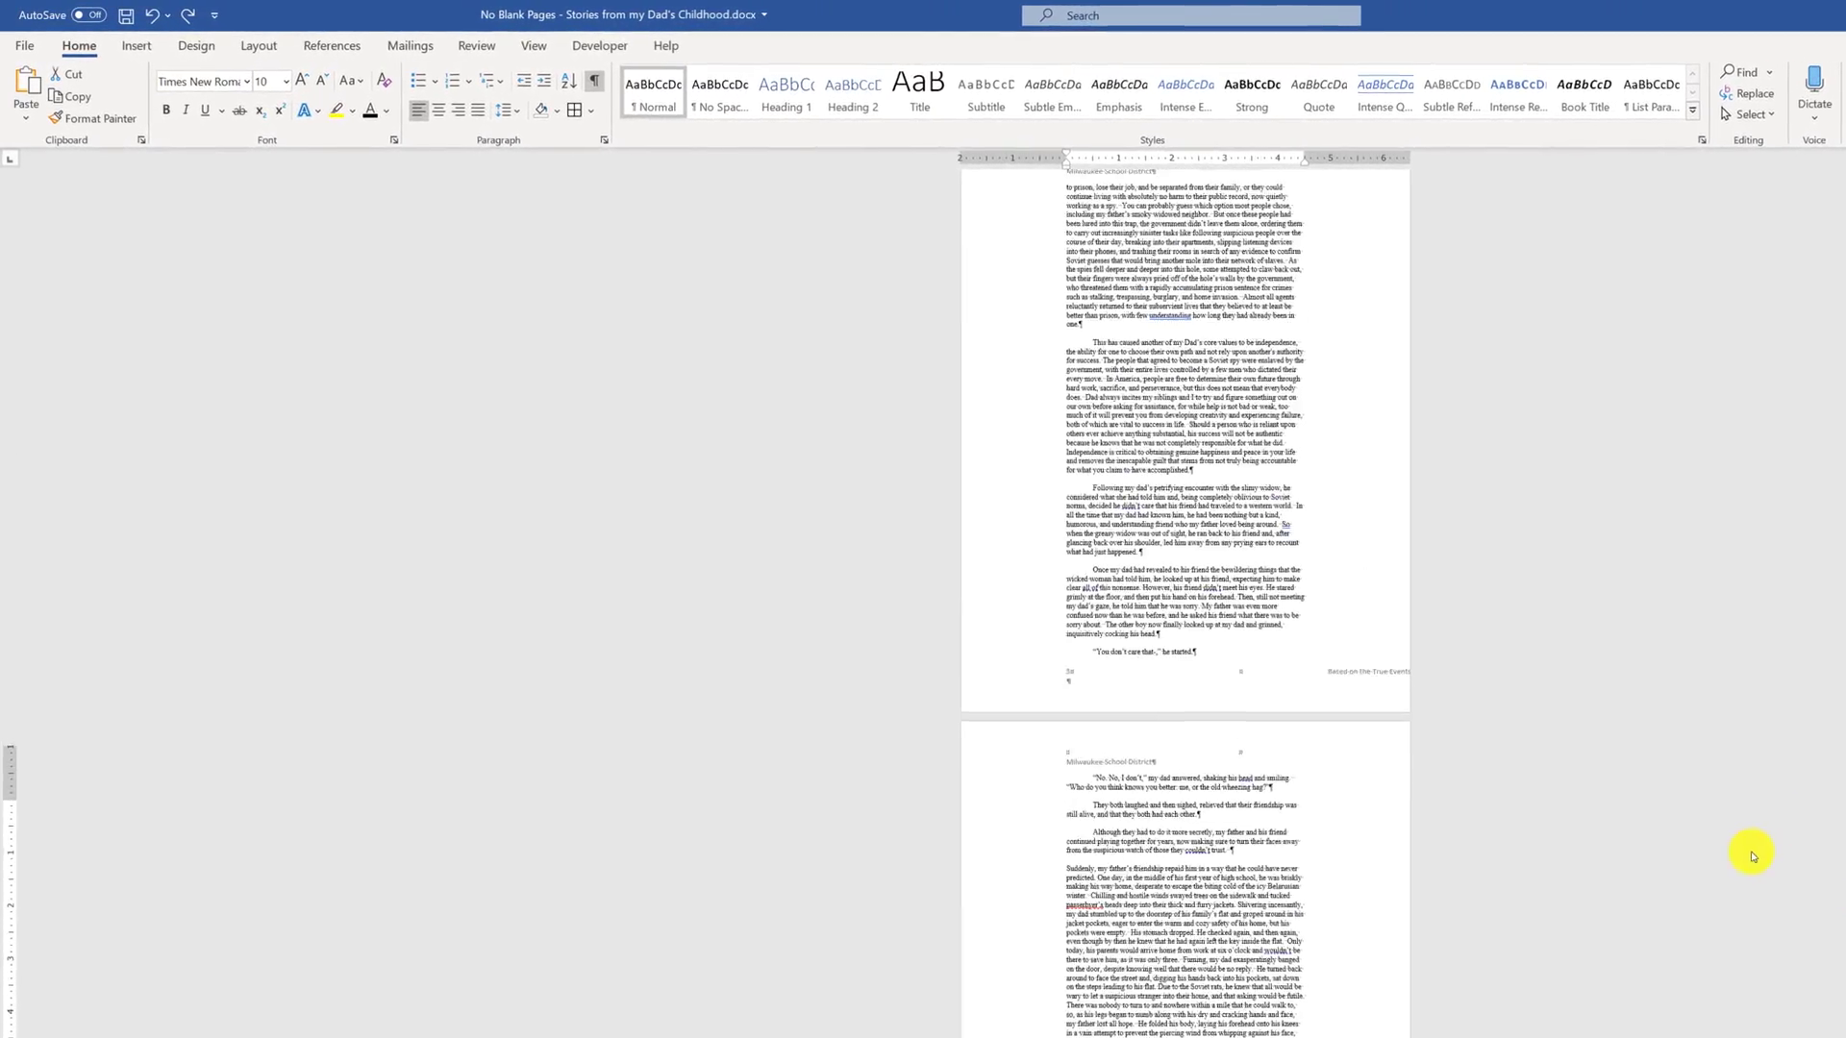
scroll(1752, 857, up, 5)
scroll(1471, 766, up, 5)
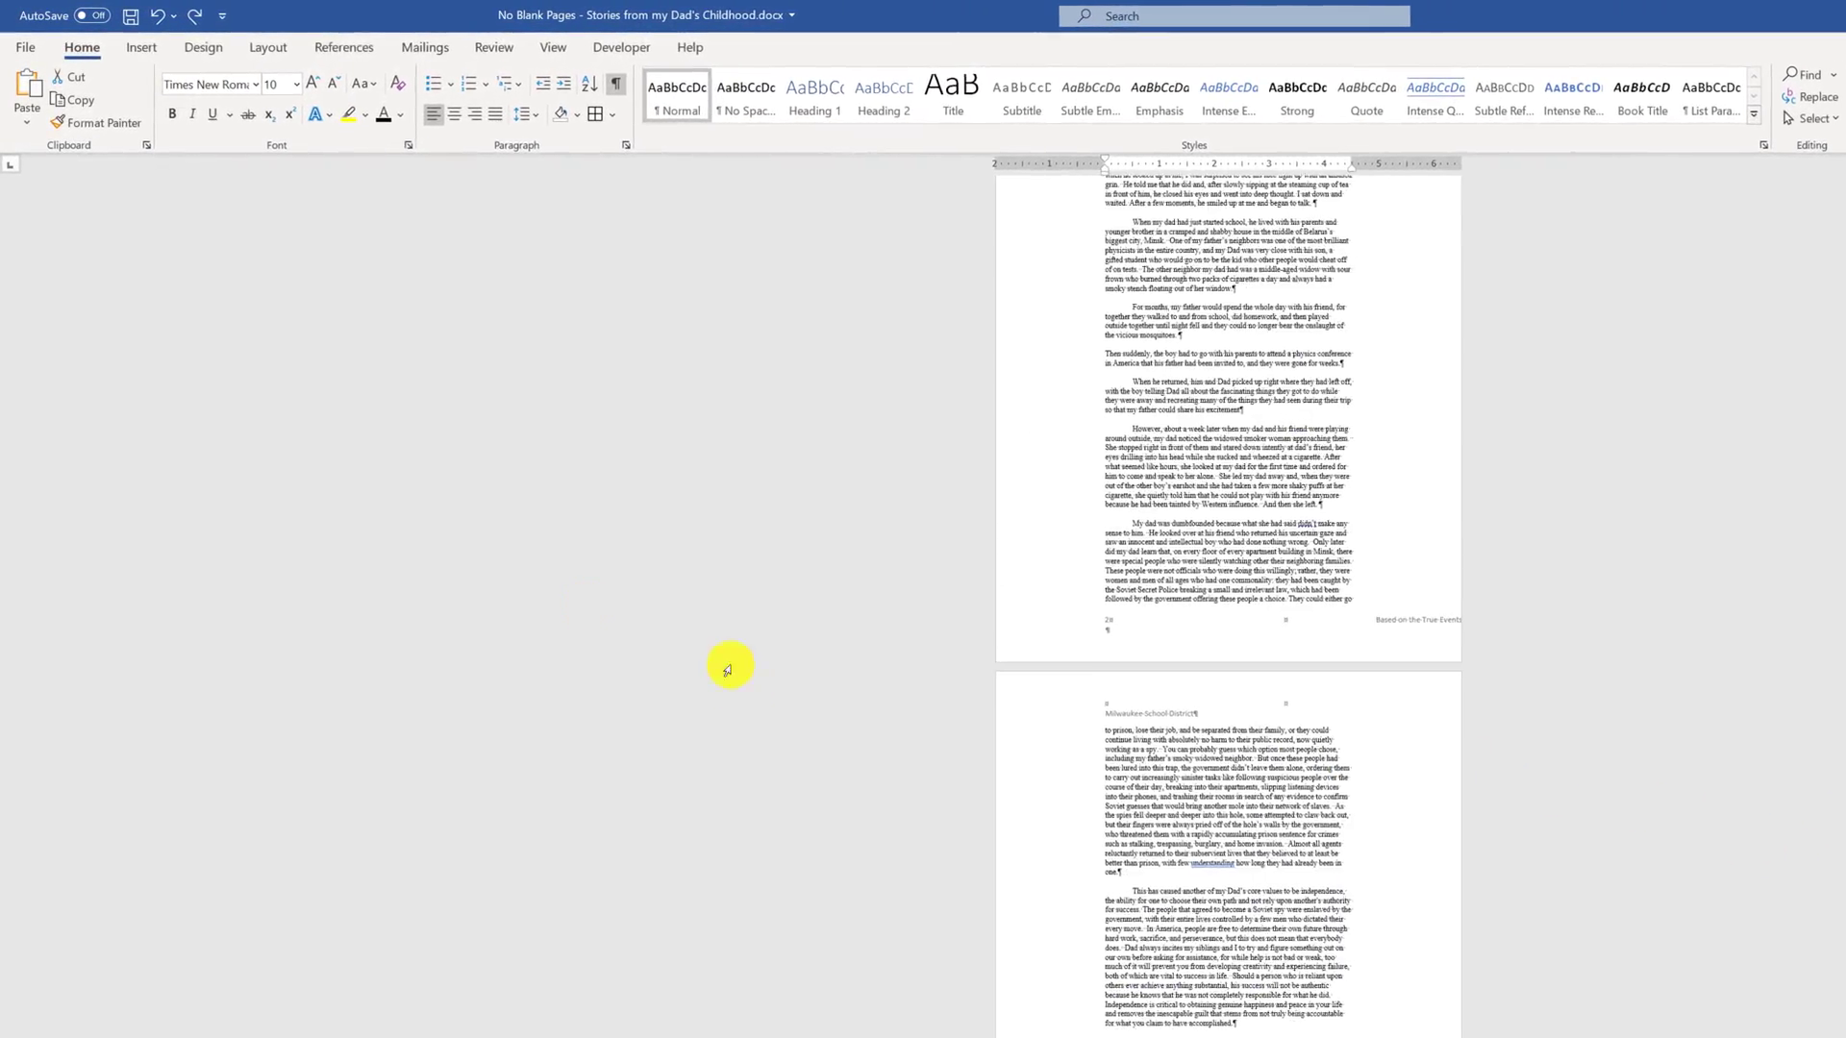
Choose the Normal preset under Layout > Margins for 1-inch margins
click(271, 48)
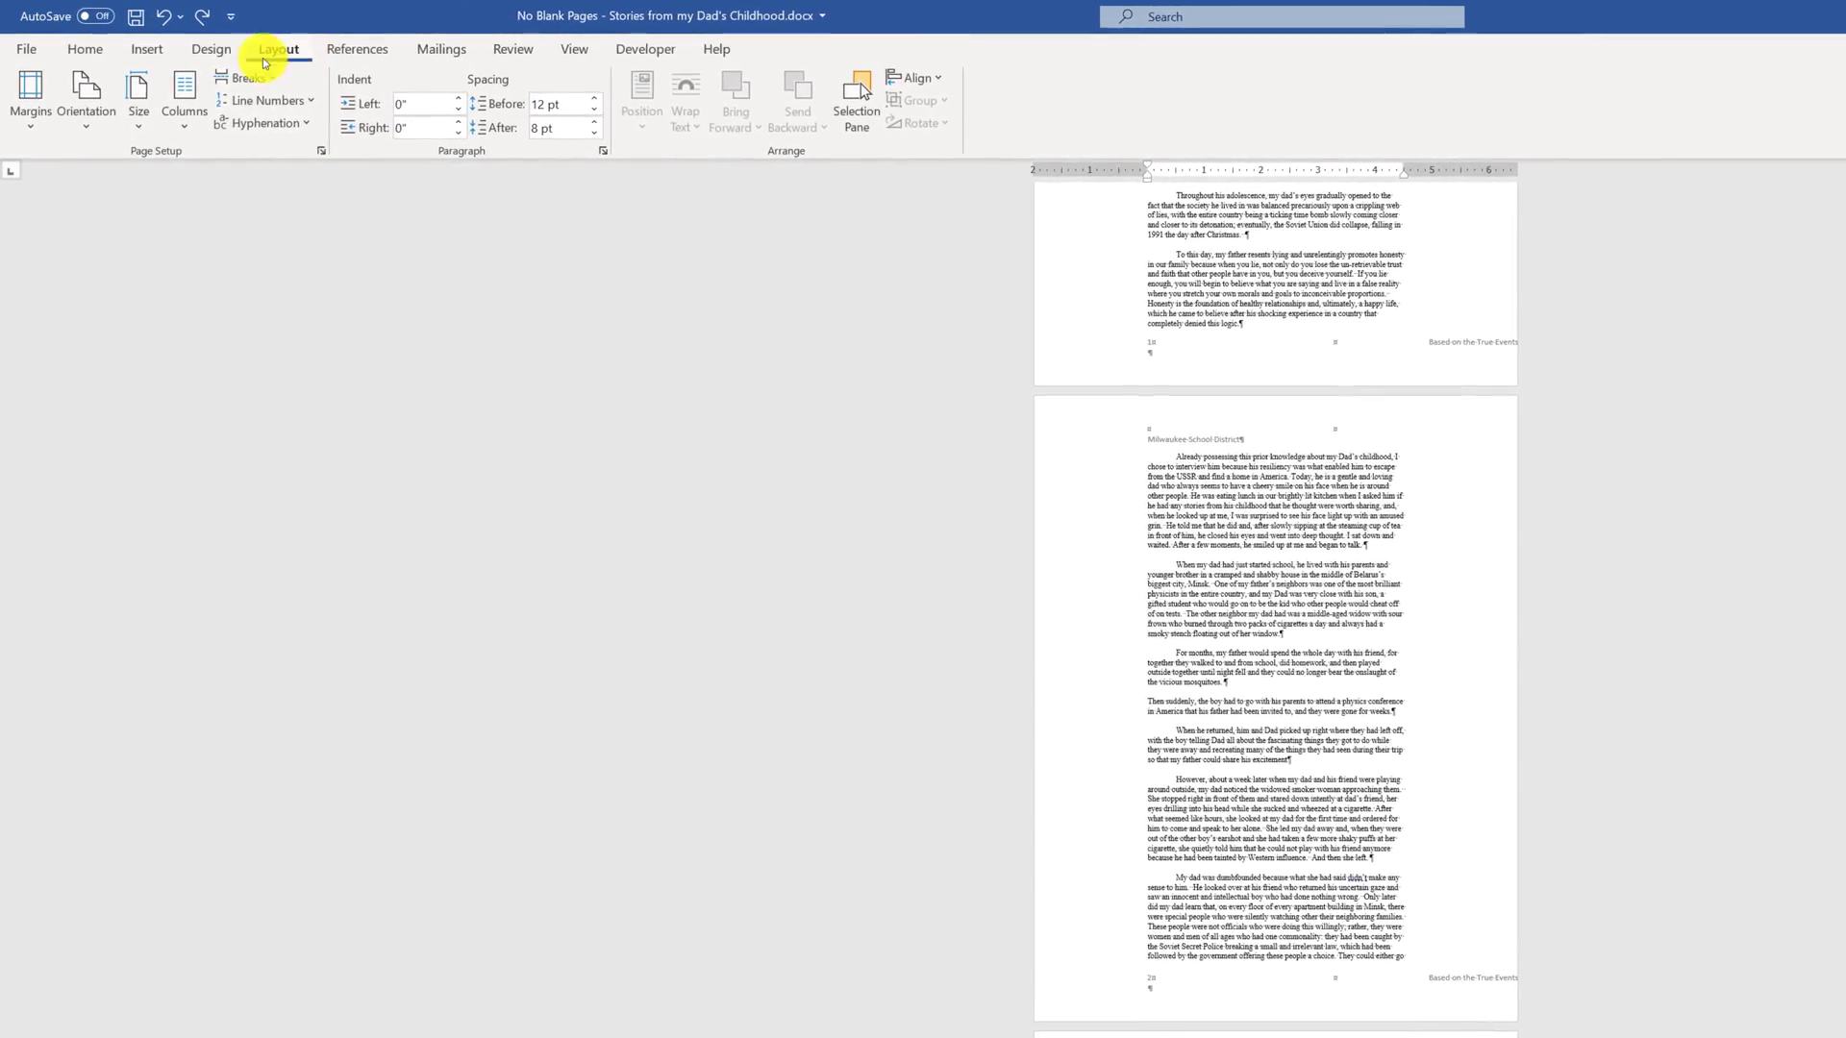
click(33, 136)
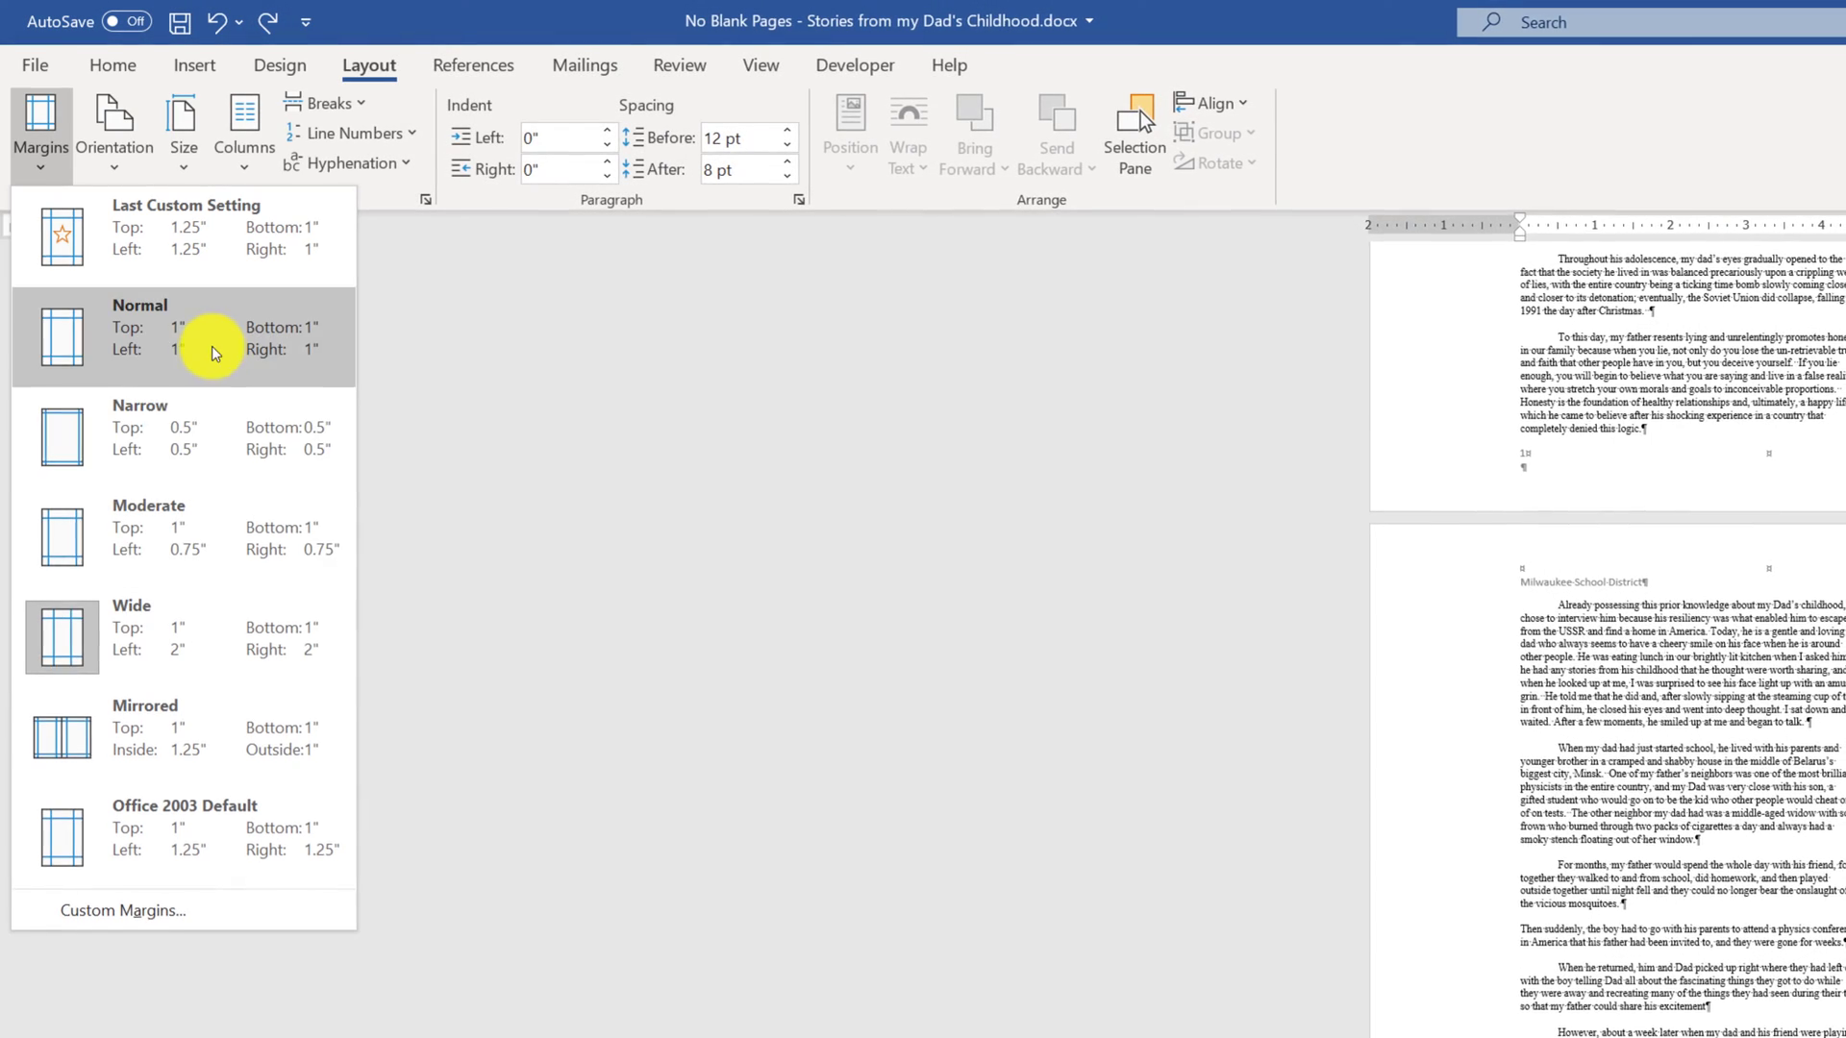
click(212, 353)
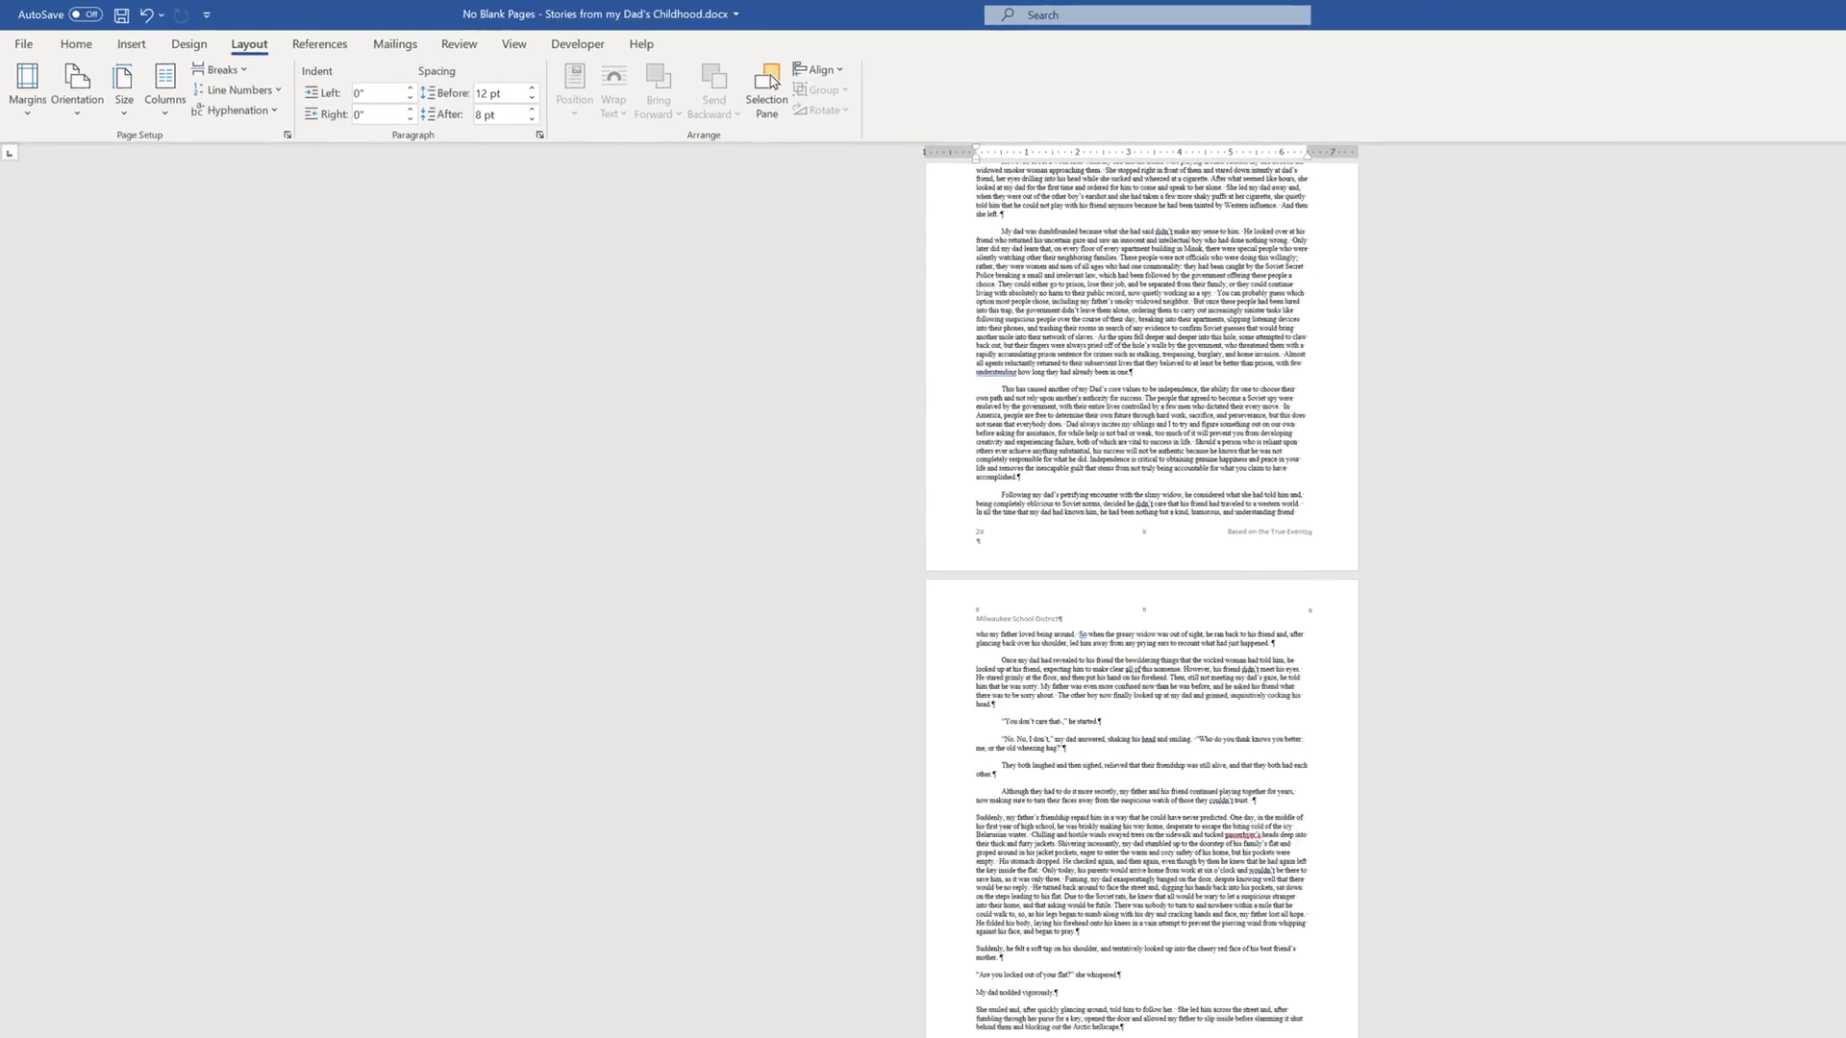
Open and close the Navigation pane, then open Page Setup via Custom Margins
key(ctrl+f)
click(329, 149)
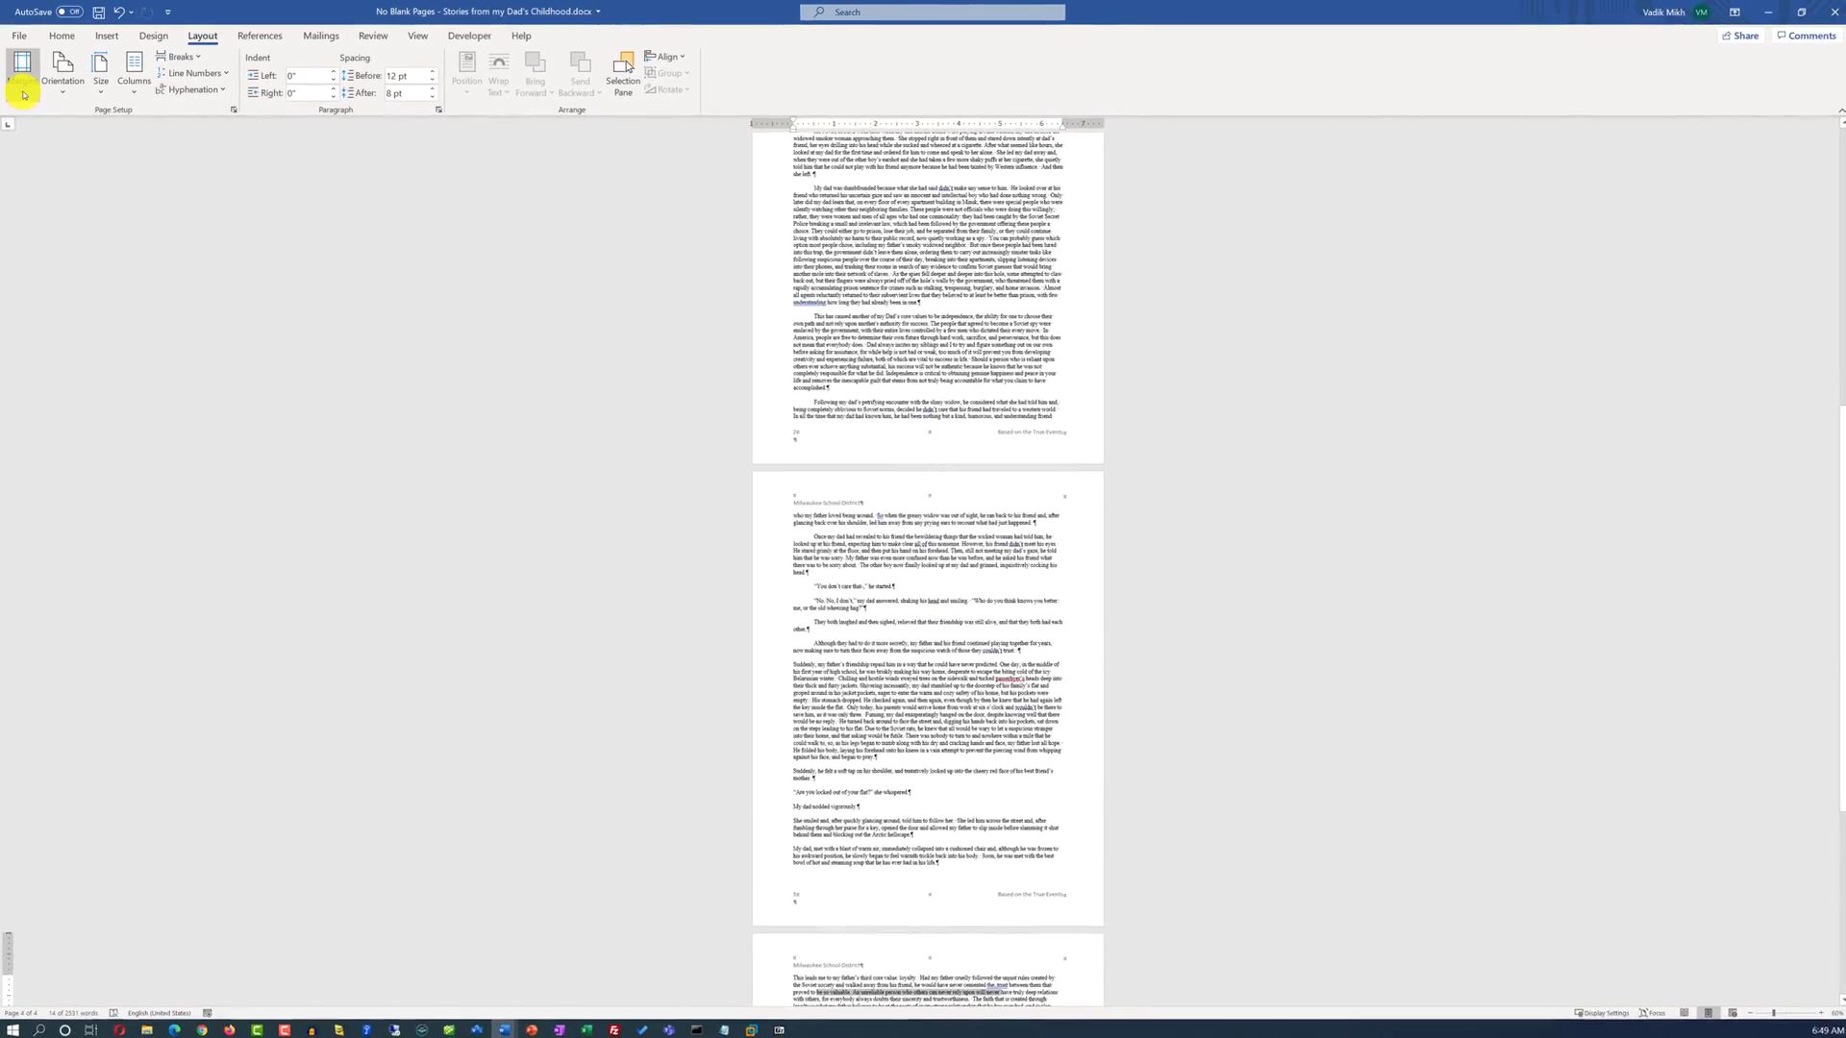
click(25, 100)
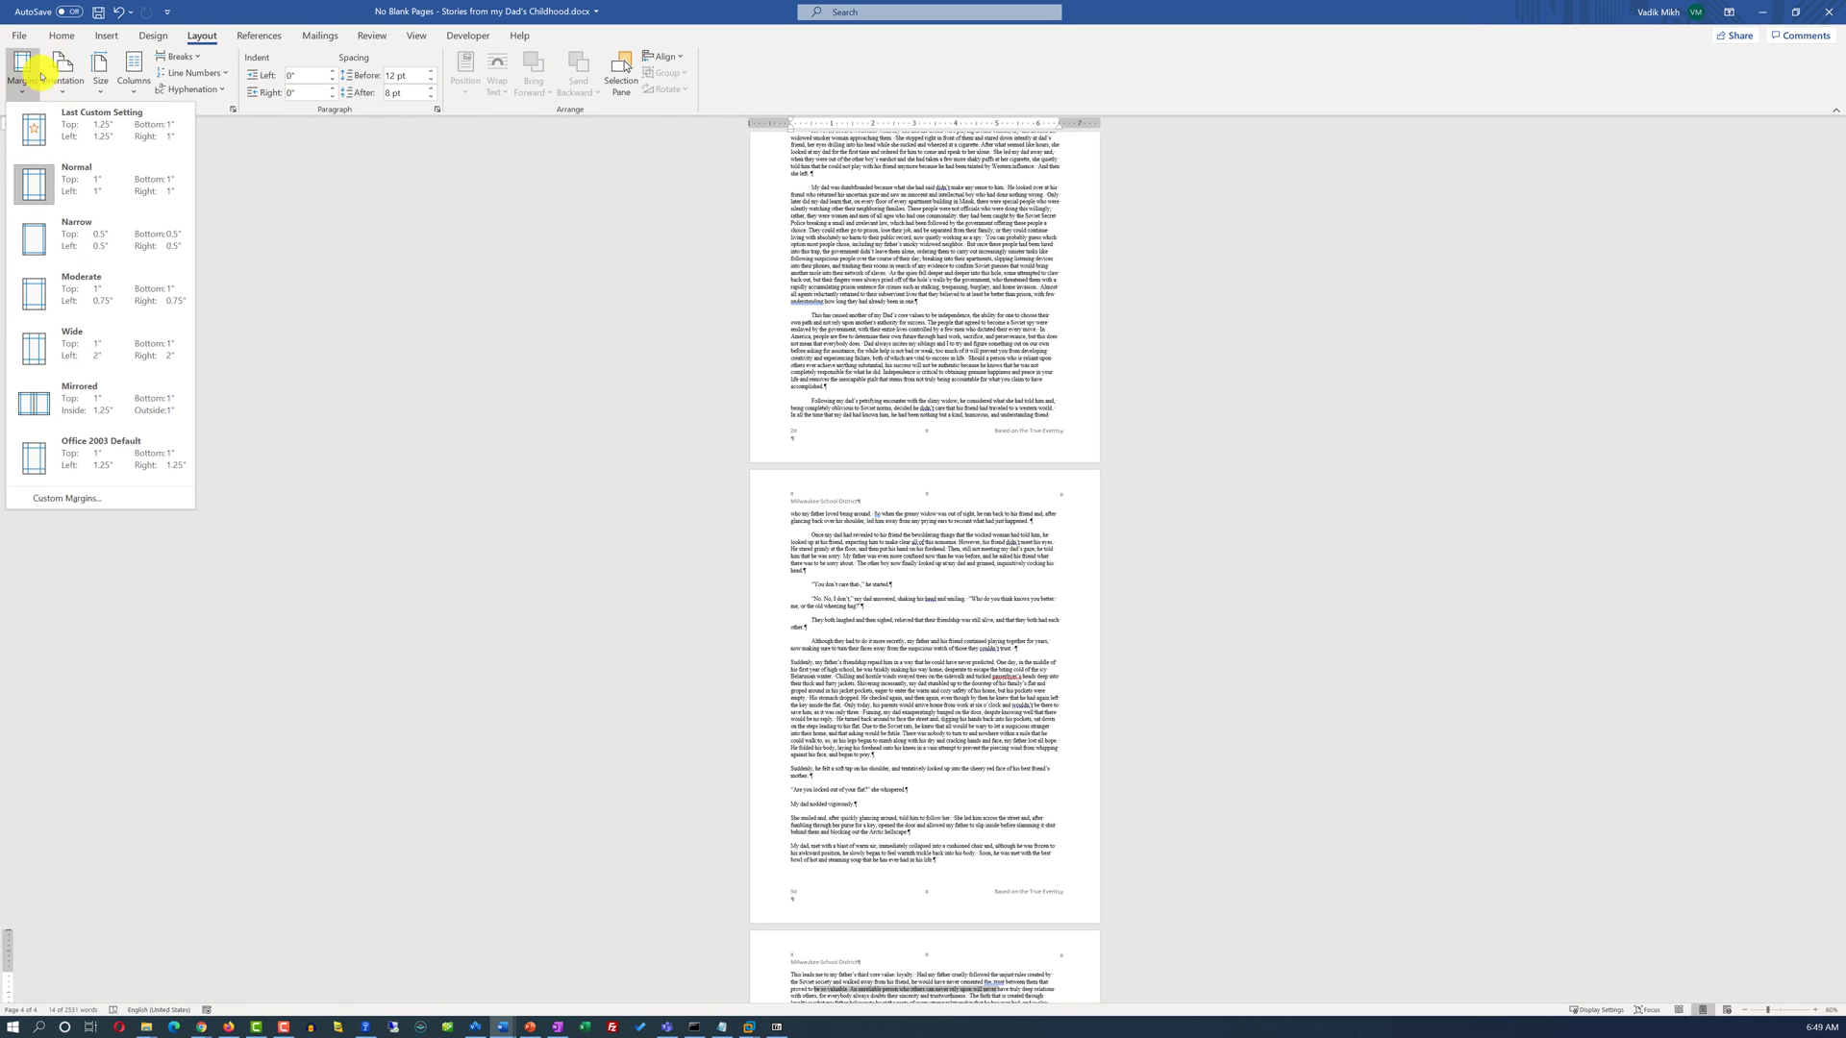
click(87, 501)
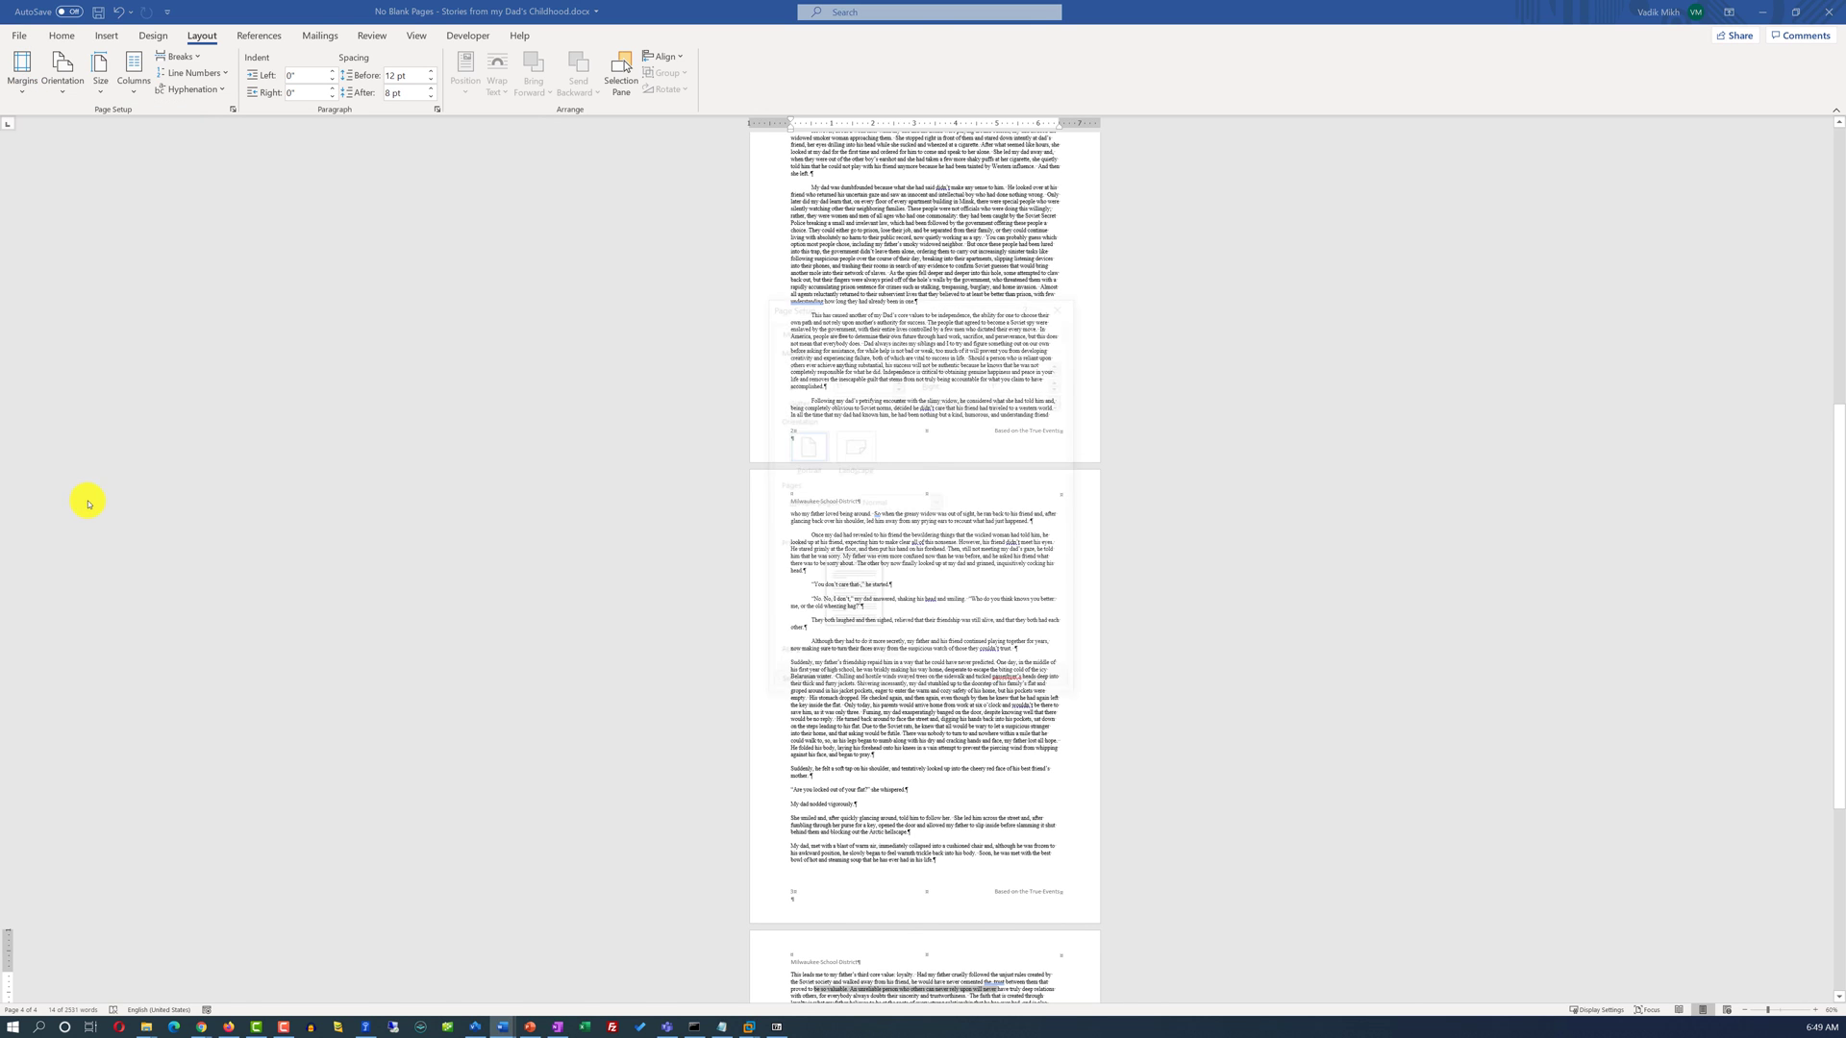